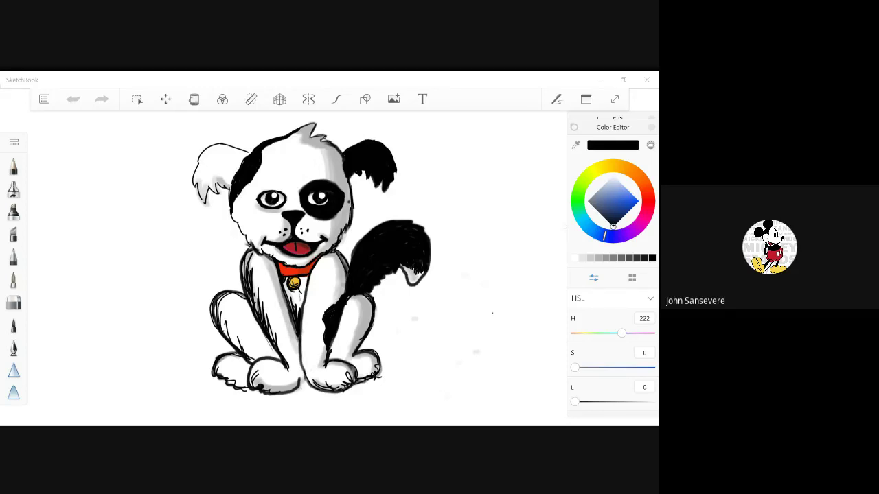
- Open the existing Pandemic puppY2 sketch containing the red head circle from the Desktop
left_click(44, 98)
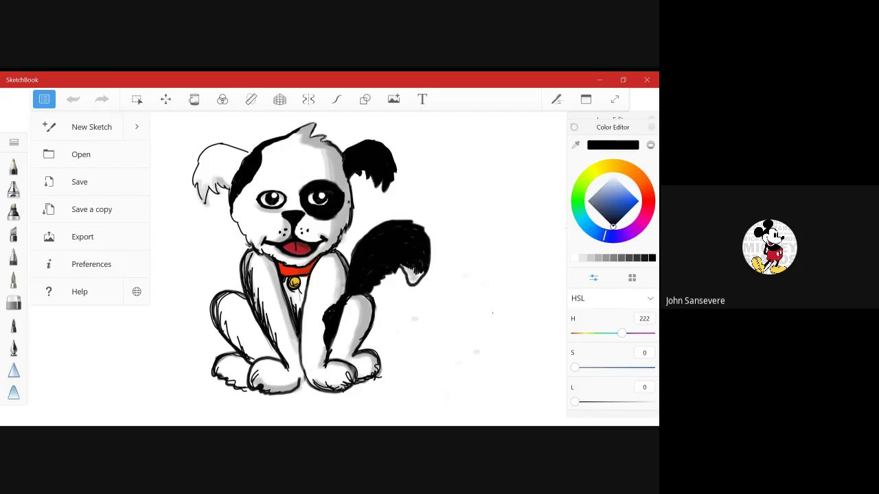
left_click(136, 127)
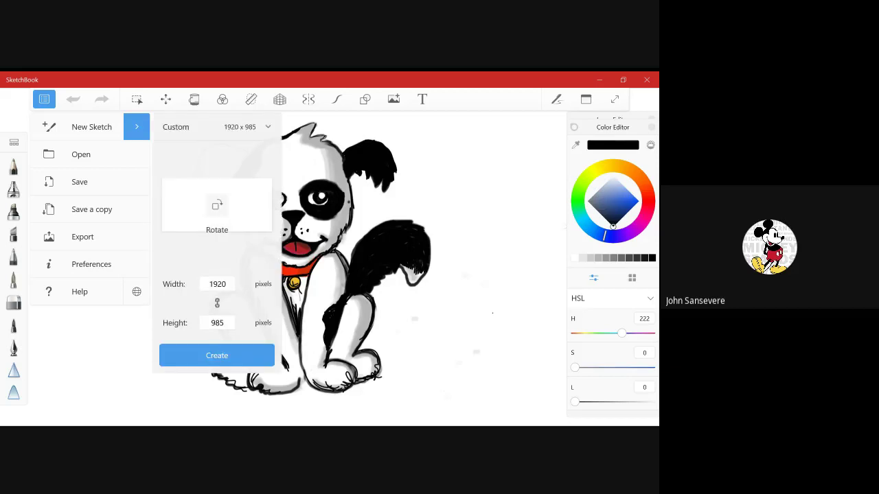
left_click(81, 154)
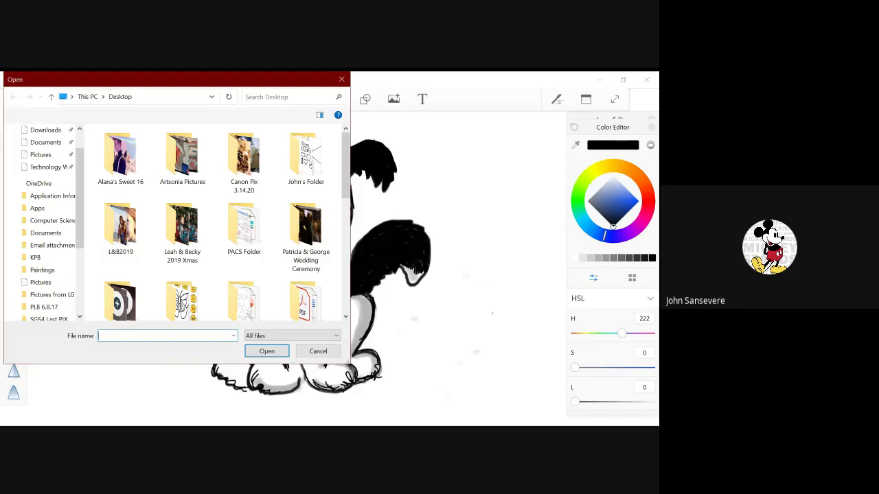
scroll(213, 223, "down", 8)
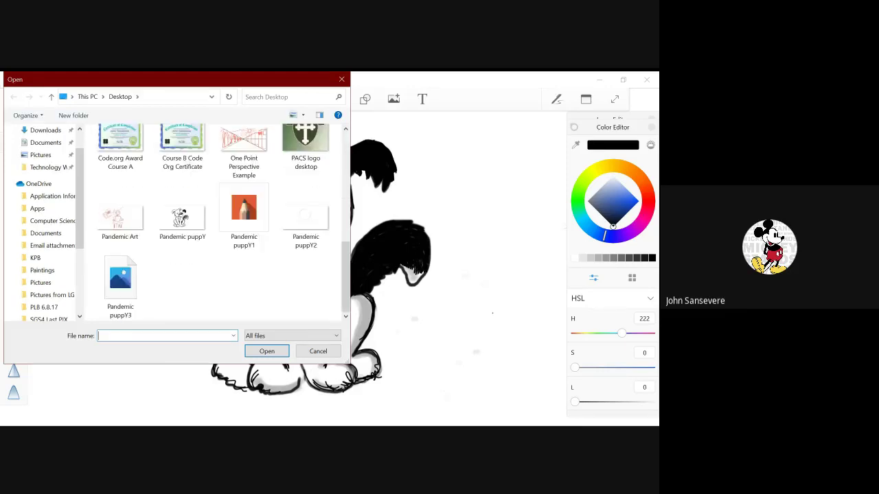
key("Escape")
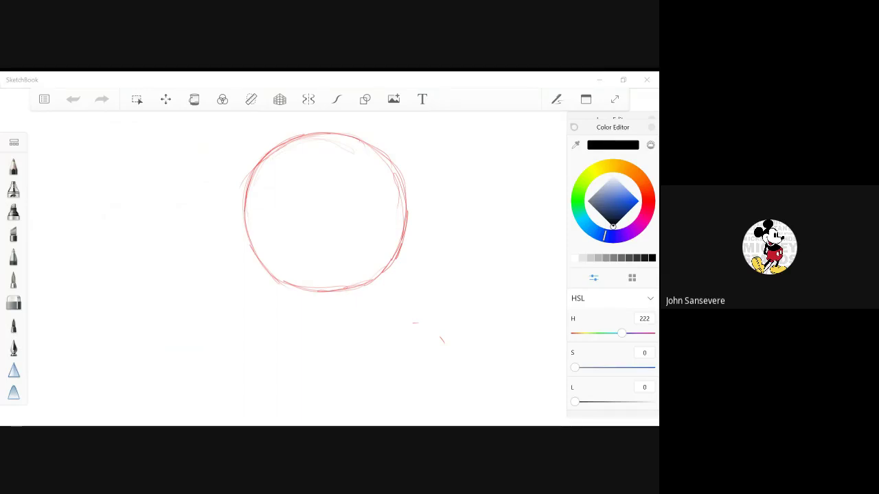
- With the pencil and a colour hue of 358, sketch two oval eyes side by side inside the head circle
left_click(14, 167)
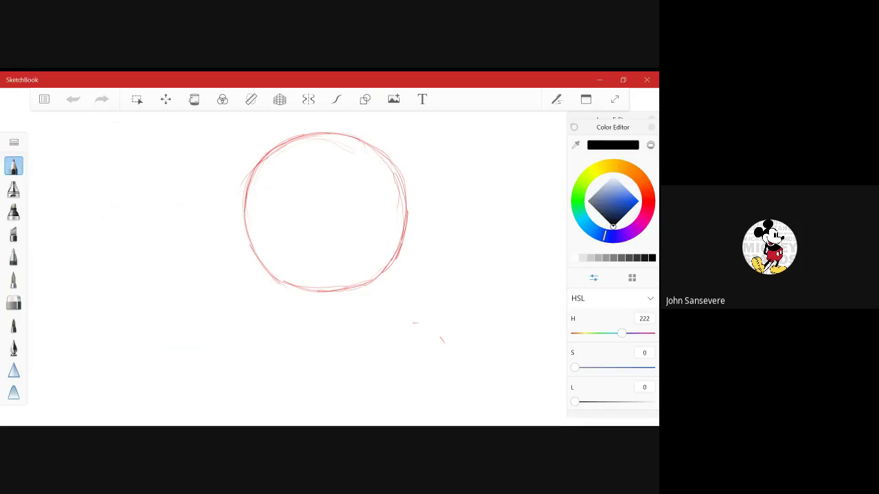
left_click(648, 201)
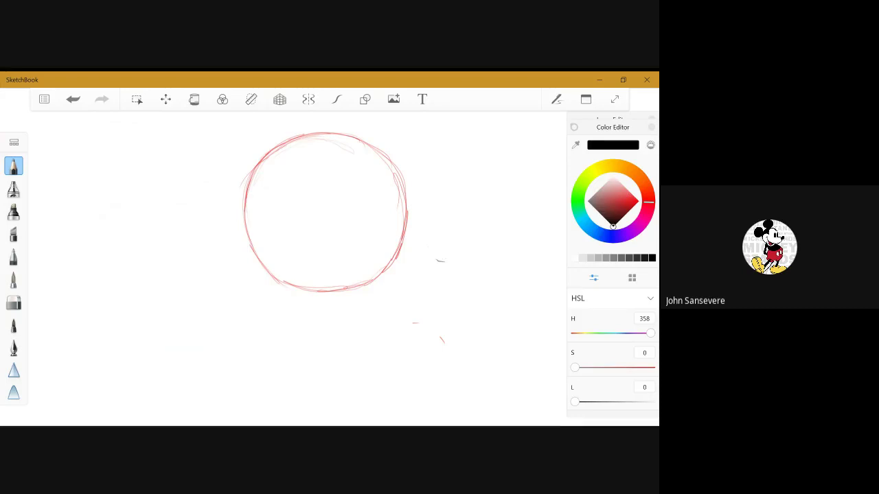
mouse_move(369, 195)
left_mouse_down()
mouse_move(343, 209)
mouse_move(376, 195)
mouse_move(363, 218)
mouse_move(352, 218)
left_mouse_up()
left_click_drag(275, 220, 291, 222)
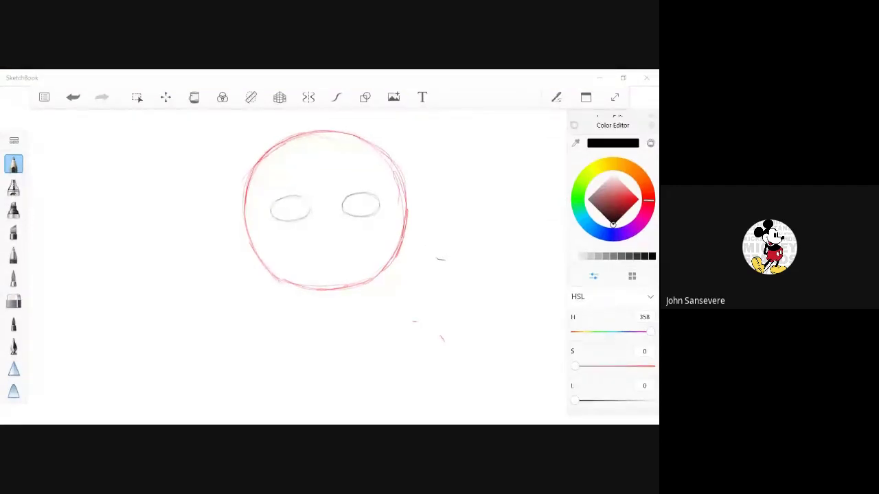
left_click(425, 366)
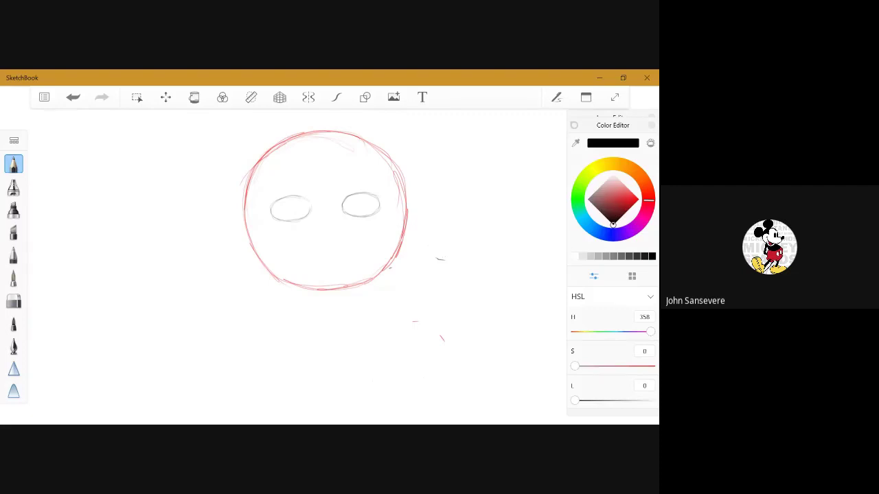
- Sketch a small downward-pointing triangle nose centred just below and between the eyes
left_click_drag(316, 225, 335, 225)
left_click_drag(316, 227, 327, 240)
left_click_drag(336, 225, 327, 241)
- Erase the stray marks on the canvas outside the head circle
left_click(13, 300)
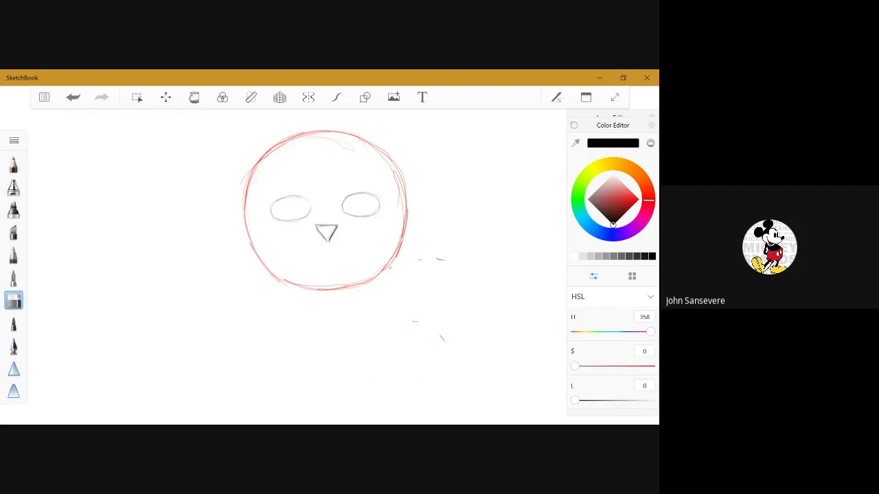
left_click_drag(446, 260, 427, 251)
left_click_drag(415, 322, 443, 340)
- Sketch a smiling mouth with the pencil: two curves from the nose, an open lower lip, a tongue and small cheek ticks
key("b")
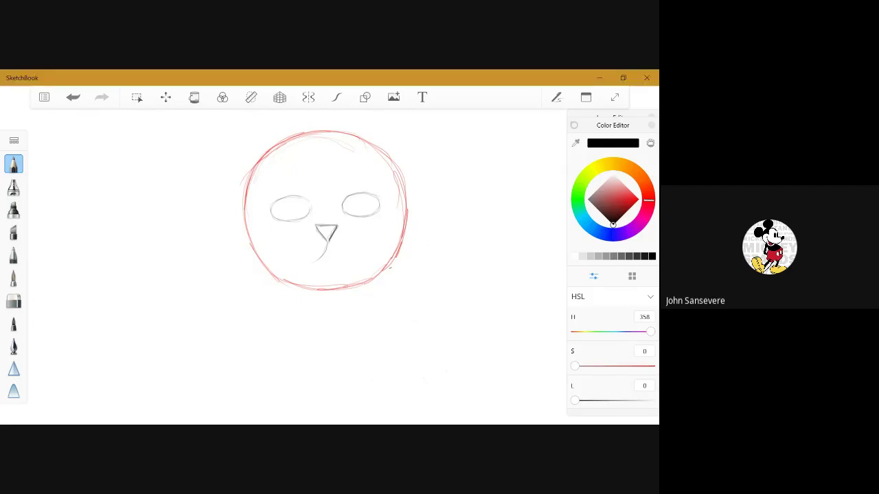
left_click_drag(328, 243, 316, 261)
left_click_drag(320, 260, 290, 265)
left_click_drag(335, 262, 362, 265)
left_click_drag(301, 270, 314, 276)
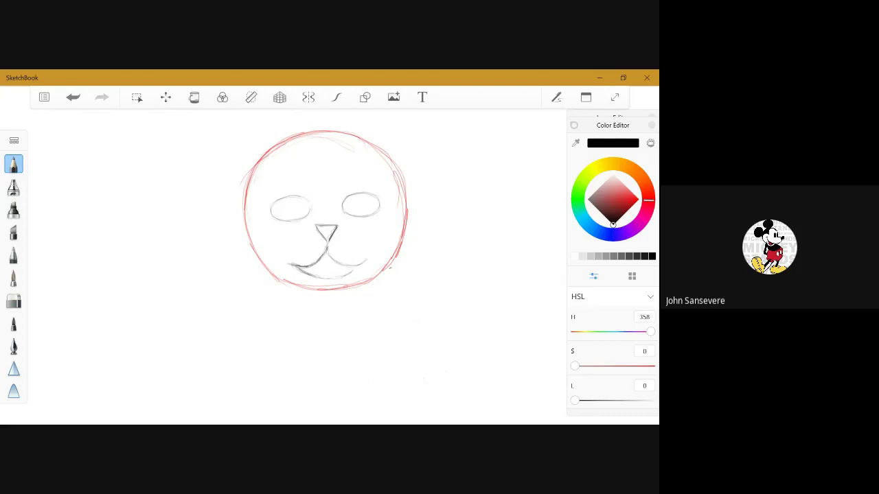
left_click_drag(354, 267, 316, 279)
left_click_drag(163, 314, 157, 231)
key("ctrl+z")
- Scale the head drawing down with the Transform tool, leaving room for a body underneath, and apply it
key("v")
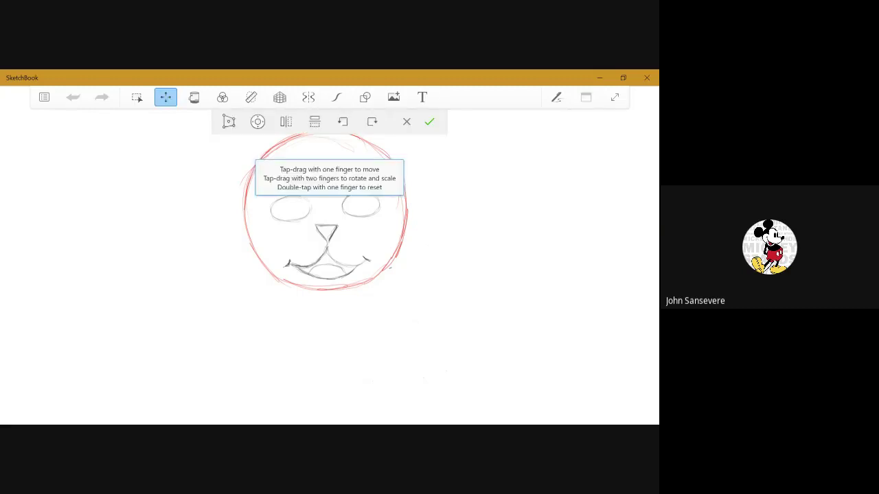
scroll(302, 267, "down", 3)
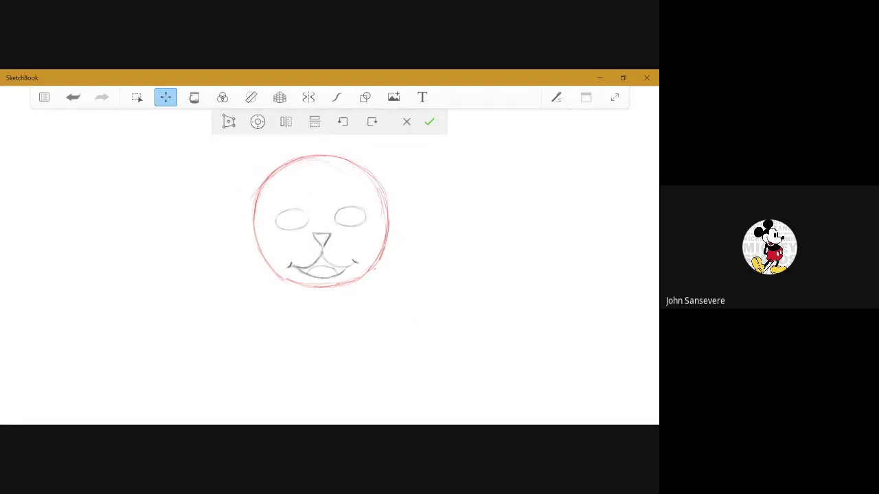
scroll(321, 221, "down", 2)
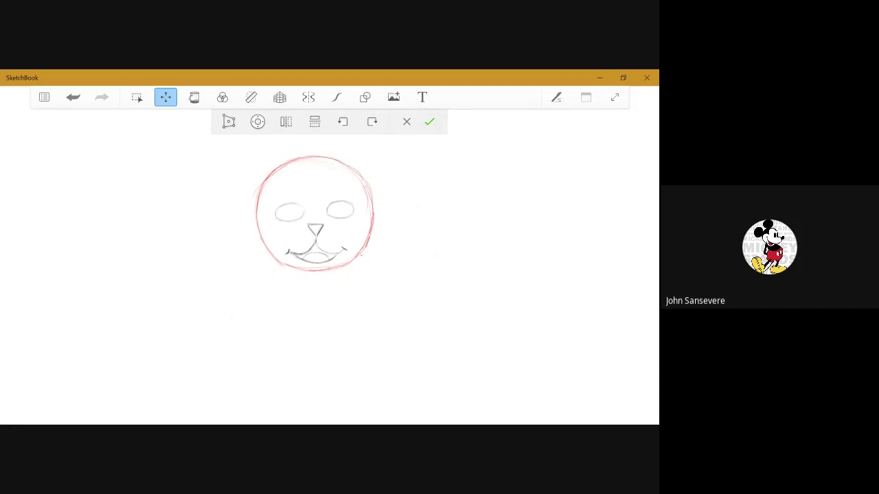
left_click(429, 122)
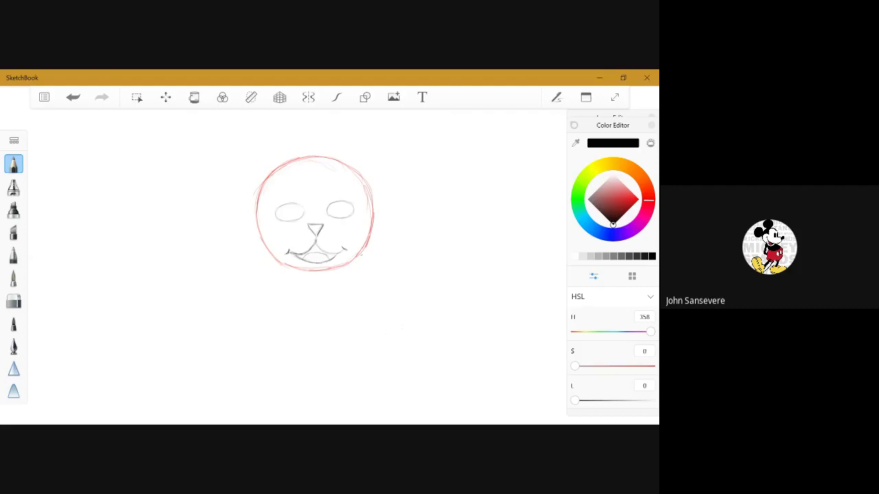
- Sketch the two tapering outer body lines down from the head, with an oval front paw at the end of each
left_click_drag(287, 266, 286, 320)
mouse_move(285, 267)
left_mouse_down()
mouse_move(280, 307)
mouse_move(290, 335)
left_mouse_up()
left_click_drag(279, 292, 303, 369)
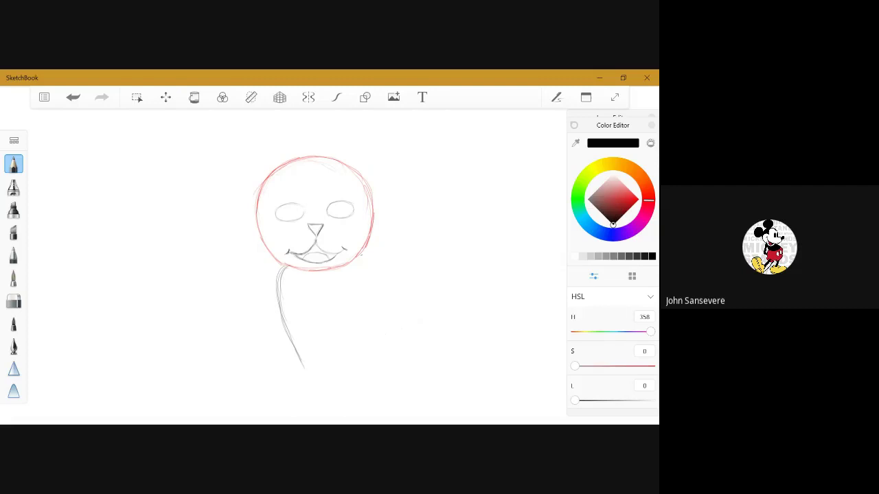
mouse_move(352, 267)
left_mouse_down()
mouse_move(358, 289)
mouse_move(345, 340)
left_mouse_up()
left_click_drag(356, 309, 336, 370)
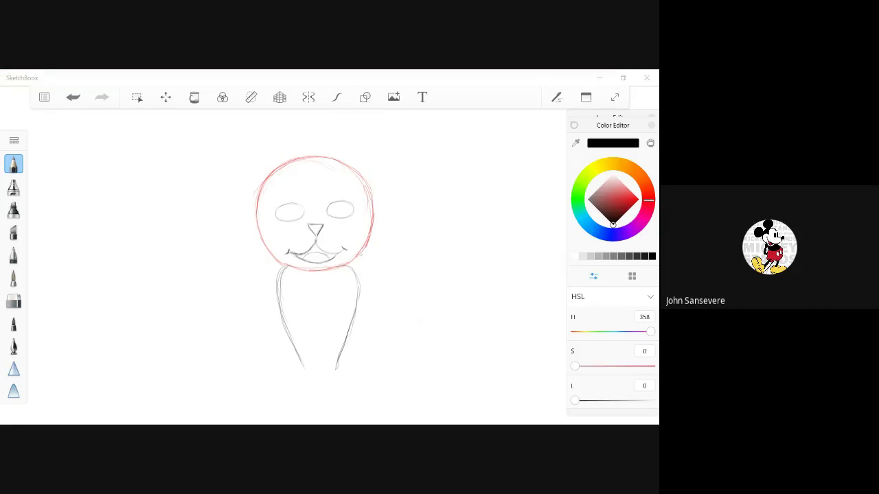
mouse_move(301, 367)
left_mouse_down()
mouse_move(282, 368)
mouse_move(274, 385)
mouse_move(303, 394)
left_mouse_up()
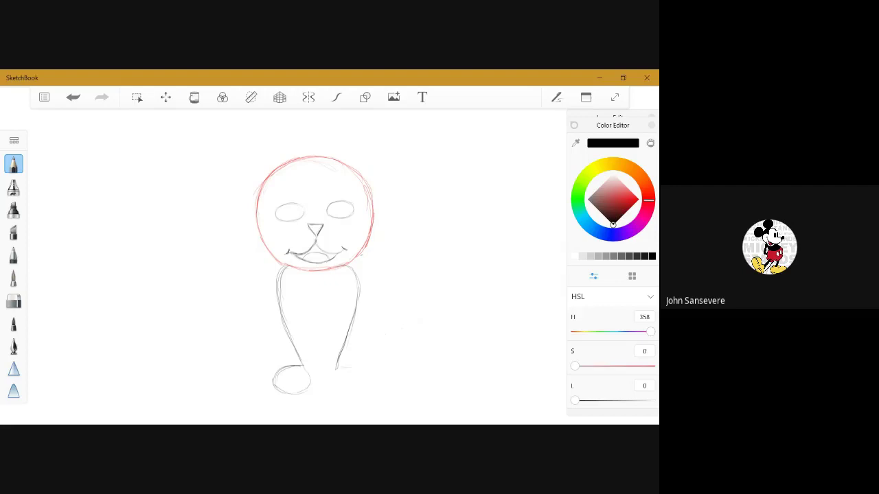
mouse_move(340, 366)
left_mouse_down()
mouse_move(364, 392)
mouse_move(334, 394)
mouse_move(361, 368)
mouse_move(339, 394)
left_mouse_up()
- Sketch a curved hind leg on each side of the body and rounded hind paws behind the front paws
mouse_move(275, 297)
left_mouse_down()
mouse_move(257, 306)
mouse_move(253, 329)
mouse_move(280, 363)
left_mouse_up()
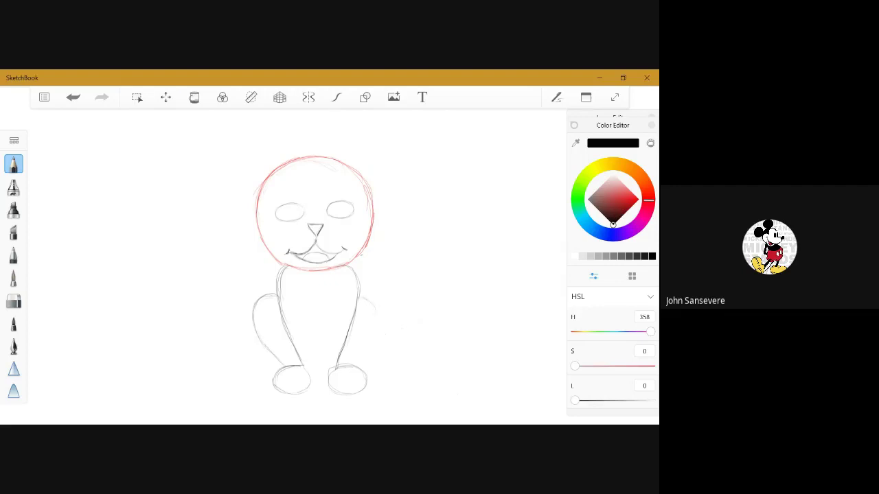
mouse_move(365, 297)
left_mouse_down()
mouse_move(378, 335)
mouse_move(358, 361)
left_mouse_up()
mouse_move(274, 296)
left_mouse_down()
mouse_move(258, 300)
mouse_move(255, 338)
mouse_move(277, 358)
left_mouse_up()
left_click_drag(373, 338, 356, 364)
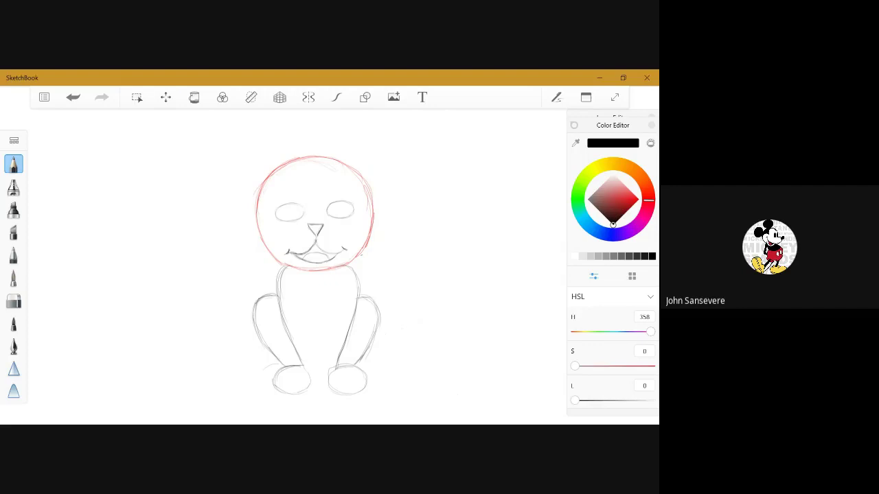
left_click_drag(279, 362, 257, 375)
left_click_drag(257, 372, 258, 394)
mouse_move(278, 360)
left_mouse_down()
mouse_move(256, 370)
mouse_move(257, 389)
mouse_move(278, 393)
left_mouse_up()
left_click_drag(334, 303, 330, 321)
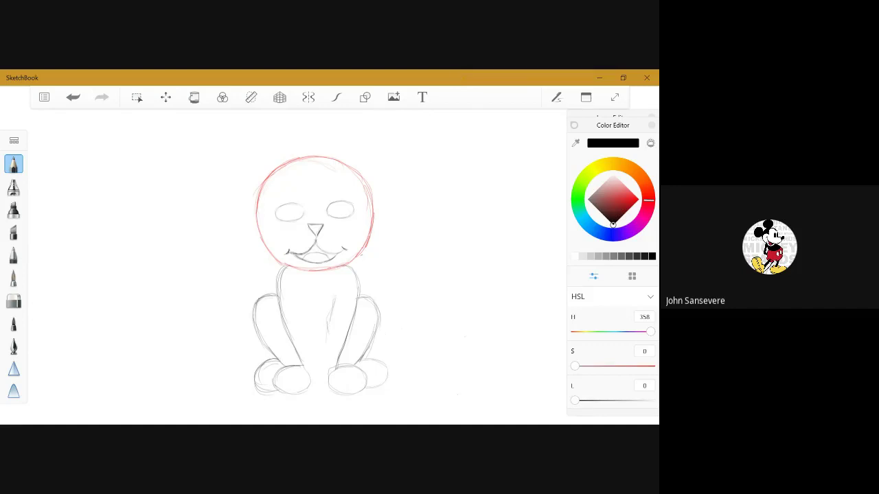
key("ctrl+z")
key("ctrl+z")
key("ctrl+z")
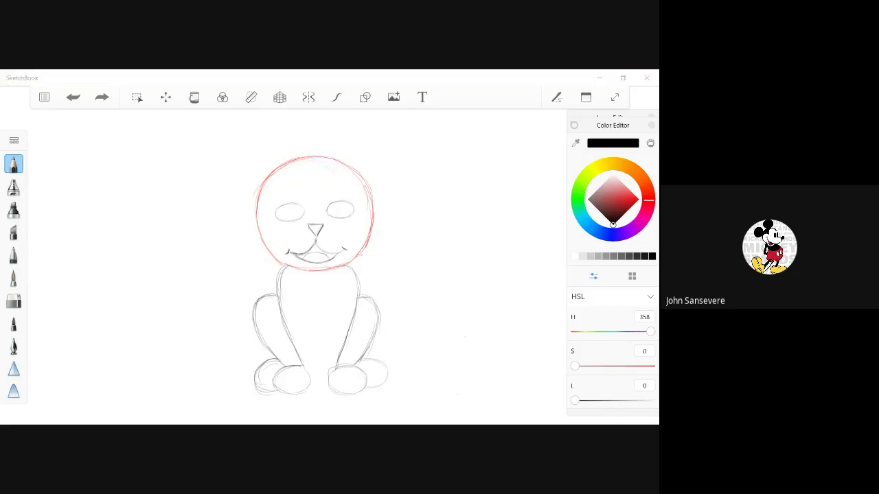
- Sketch the inner edges of both front legs down to the paws and reinforce the outline of a hind paw
left_click_drag(333, 315, 322, 368)
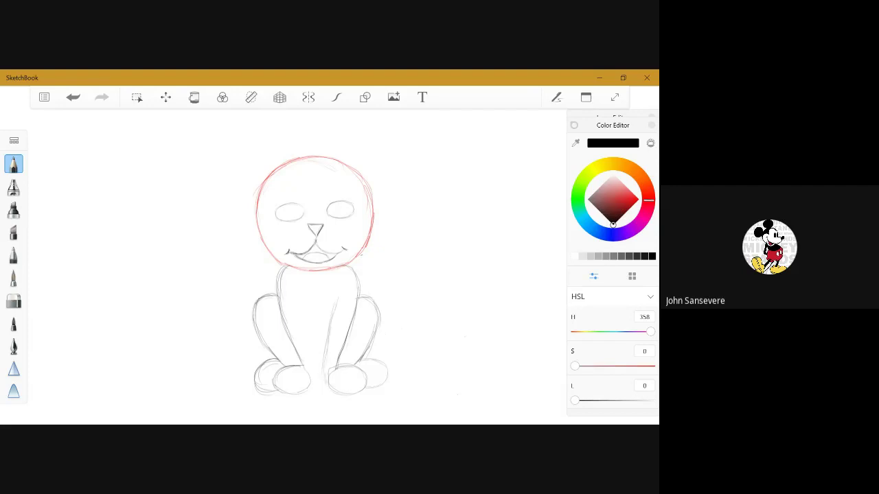
left_click(481, 386)
mouse_move(313, 325)
left_mouse_down()
mouse_move(310, 386)
mouse_move(315, 374)
left_mouse_up()
left_click_drag(311, 301, 307, 324)
left_click_drag(258, 386, 277, 392)
- Sketch a curved collar under the chin with a small round tag hanging from it
left_click_drag(304, 274, 321, 279)
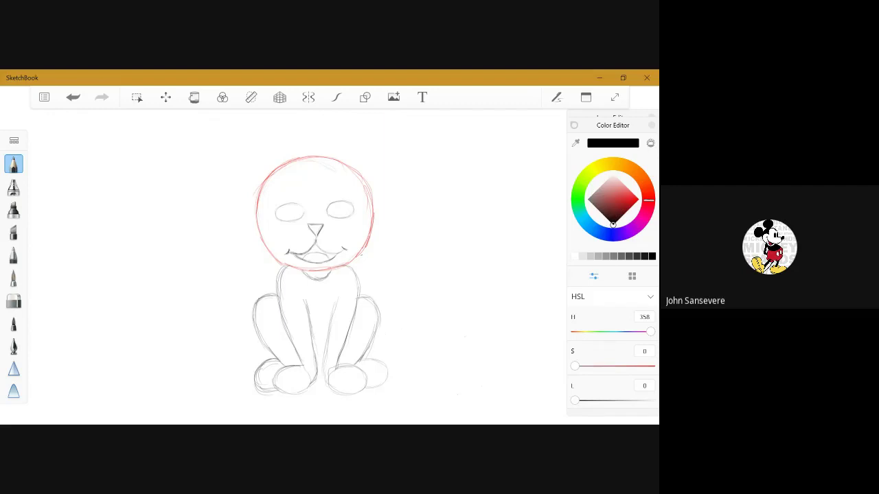
mouse_move(303, 277)
left_mouse_down()
mouse_move(314, 287)
mouse_move(331, 278)
left_mouse_up()
mouse_move(318, 290)
left_mouse_down()
mouse_move(312, 298)
mouse_move(324, 297)
mouse_move(318, 289)
left_mouse_up()
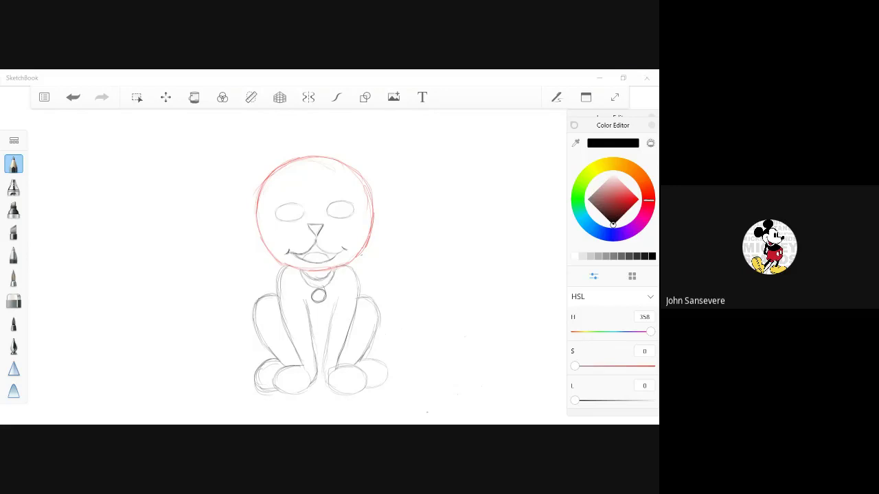
- Sketch two floppy ears arching outward from the upper sides of the head
left_click(506, 301)
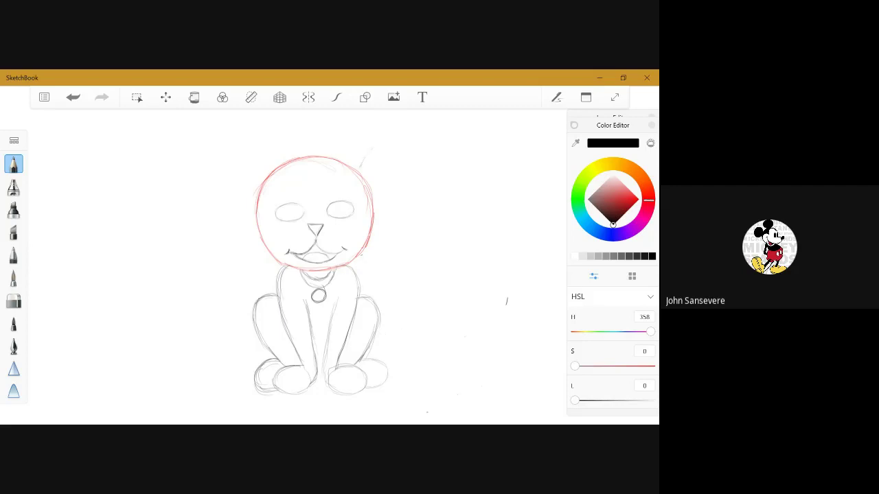
mouse_move(370, 153)
left_mouse_down()
mouse_move(401, 151)
mouse_move(416, 162)
left_mouse_up()
left_click_drag(391, 182, 409, 190)
mouse_move(263, 169)
left_mouse_down()
mouse_move(224, 162)
mouse_move(199, 181)
mouse_move(197, 206)
left_mouse_up()
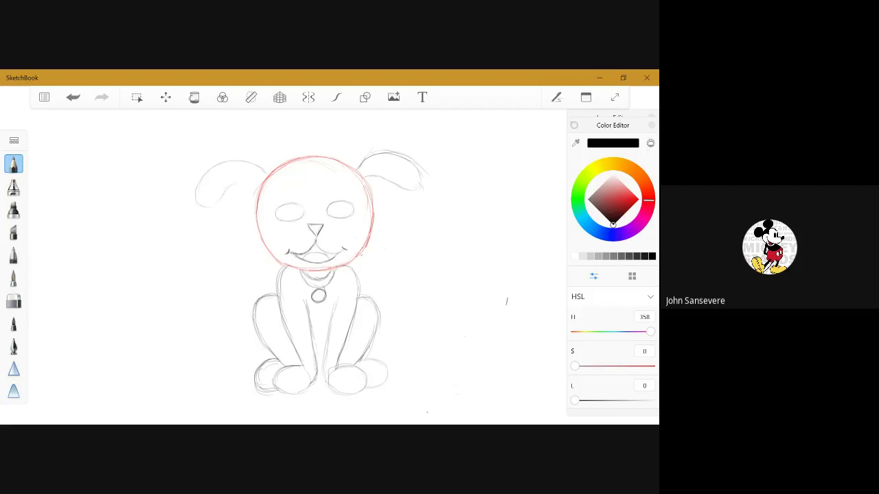
left_click_drag(263, 182, 199, 210)
- Sketch a thick curled tail rising from behind the hind leg on the same side as the larger raised ear
left_click_drag(382, 252, 361, 279)
mouse_move(390, 243)
left_mouse_down()
mouse_move(434, 252)
mouse_move(445, 297)
mouse_move(424, 301)
mouse_move(411, 268)
mouse_move(400, 265)
left_mouse_up()
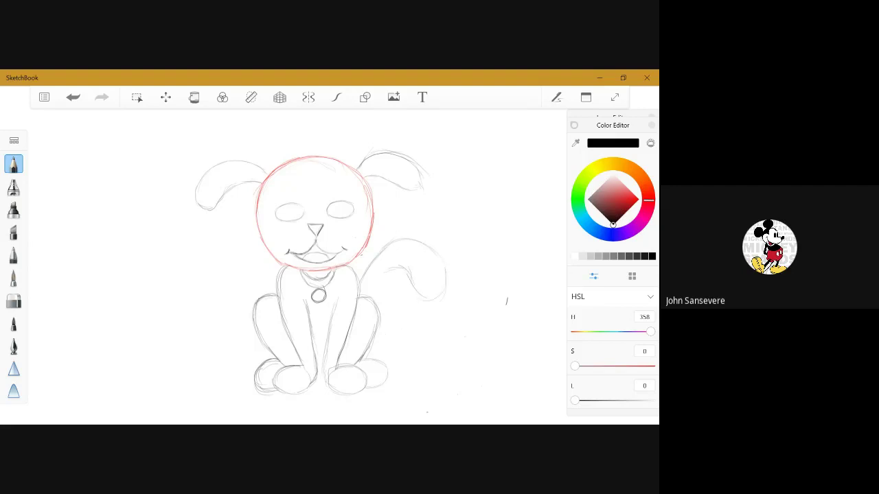
left_click_drag(381, 277, 364, 296)
- Add pupils with highlights to both eyes and sketch a round patch around one eye
left_click_drag(341, 204, 338, 208)
left_click_drag(335, 232, 357, 225)
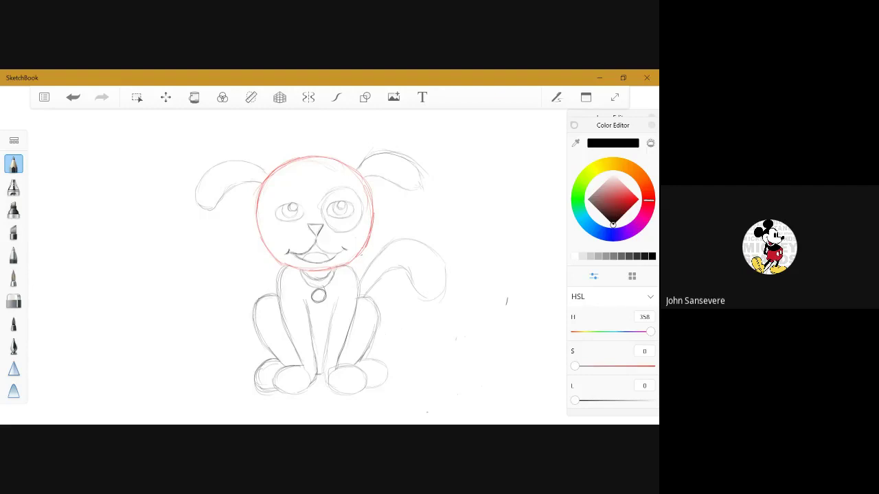
left_click_drag(326, 198, 340, 233)
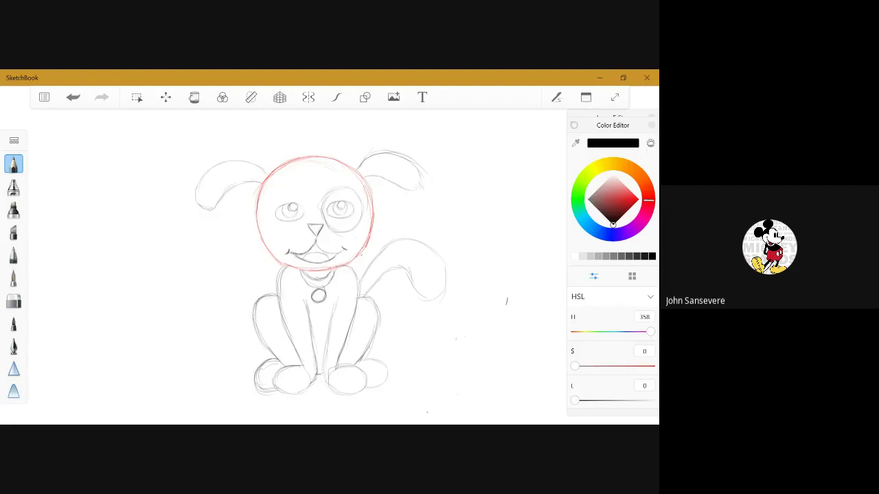
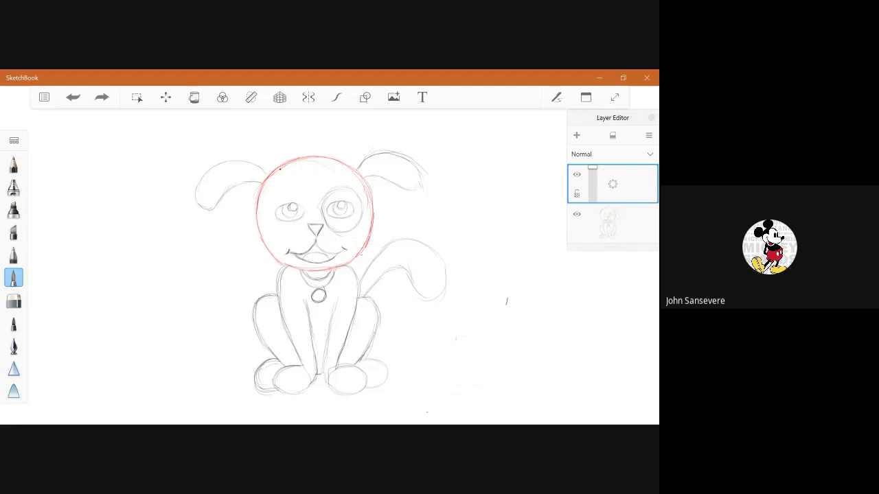
- Ink the top of the head with hair tufts and both ears with shaggy tips in black on the upper layer
key("ctrl+y")
mouse_move(291, 162)
left_mouse_down()
mouse_move(333, 145)
mouse_move(357, 162)
left_mouse_up()
left_click_drag(357, 164, 401, 155)
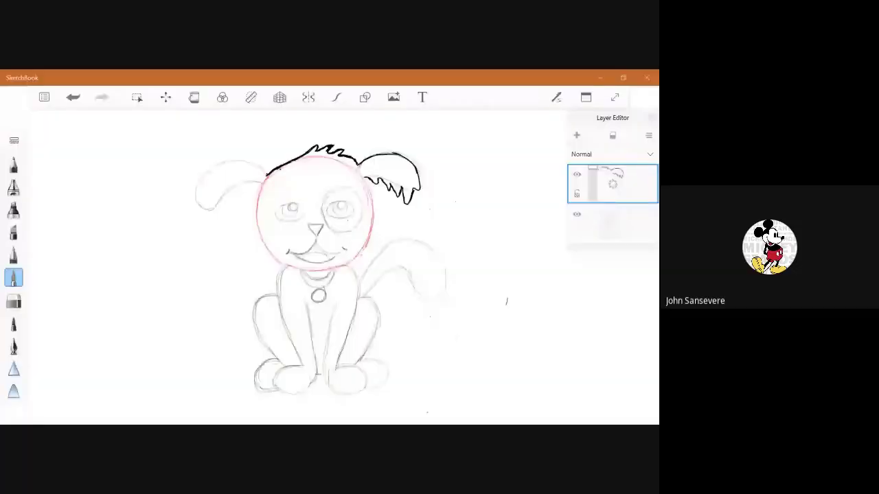
mouse_move(267, 175)
left_mouse_down()
mouse_move(238, 161)
mouse_move(211, 164)
mouse_move(198, 210)
left_mouse_up()
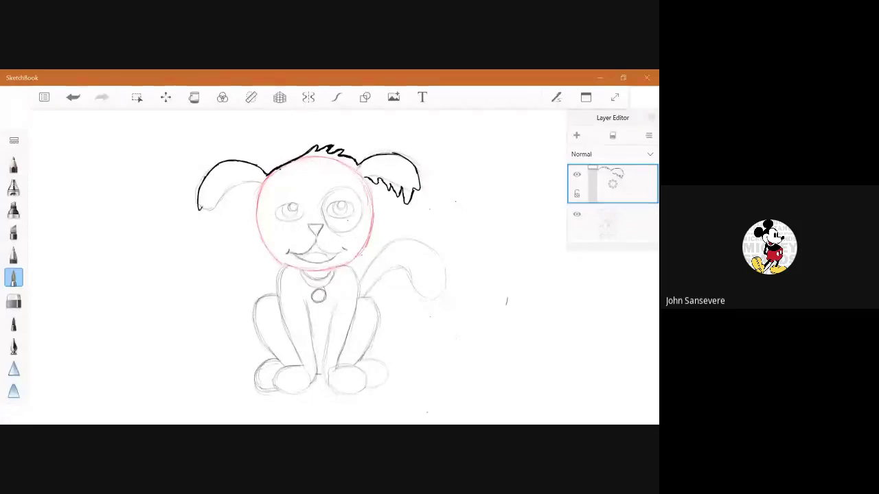
mouse_move(200, 207)
left_mouse_down()
mouse_move(207, 225)
mouse_move(224, 199)
mouse_move(261, 181)
left_mouse_up()
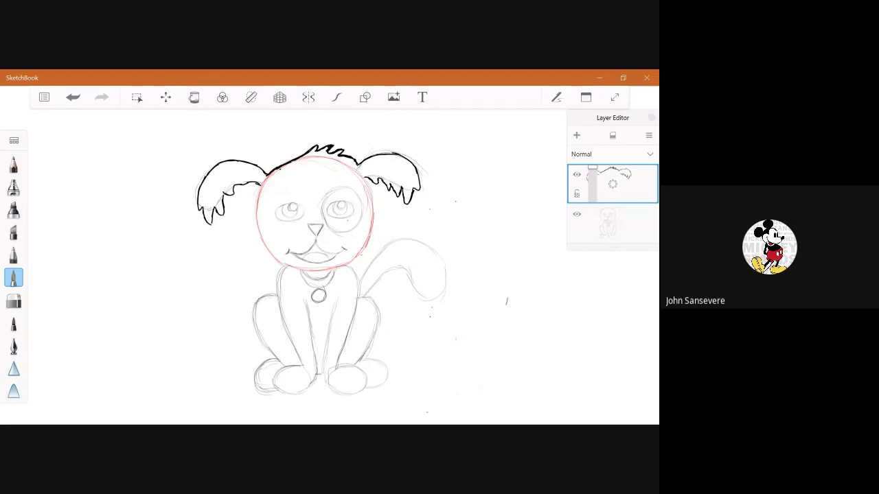
- Ink both sides of the head and the chin in black with a jagged, shaggy fur edge
mouse_move(261, 184)
left_mouse_down()
mouse_move(255, 219)
mouse_move(264, 252)
left_mouse_up()
mouse_move(266, 246)
left_mouse_down()
mouse_move(279, 265)
mouse_move(301, 271)
left_mouse_up()
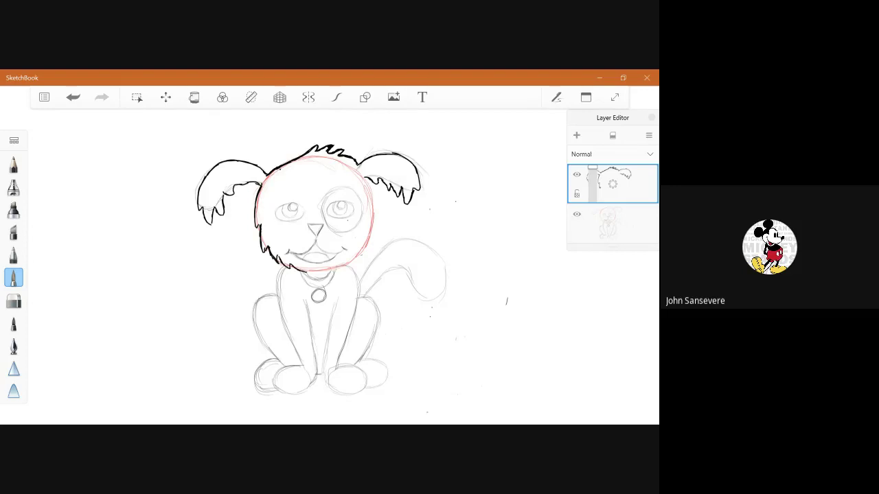
mouse_move(368, 179)
left_mouse_down()
mouse_move(376, 221)
mouse_move(362, 256)
left_mouse_up()
mouse_move(364, 252)
left_mouse_down()
mouse_move(344, 268)
mouse_move(305, 274)
left_mouse_up()
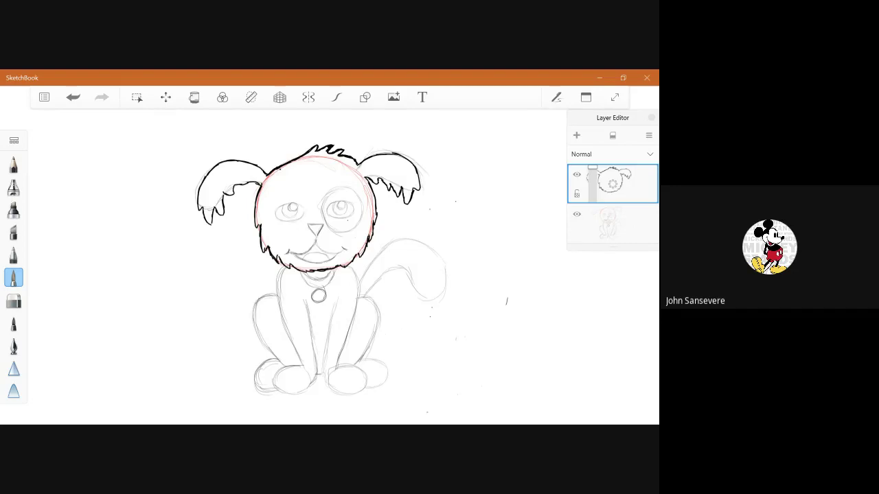
- Ink the shoulder below the side of the head without the eye patch, undoing the strokes that run further down the leg
mouse_move(283, 268)
left_mouse_down()
mouse_move(282, 324)
mouse_move(298, 348)
left_mouse_up()
key("ctrl+z")
key("ctrl+z")
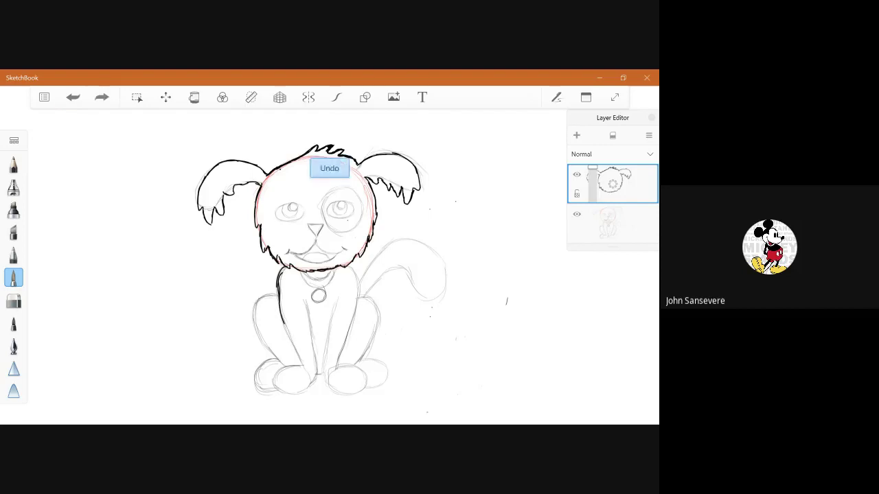
left_click(73, 97)
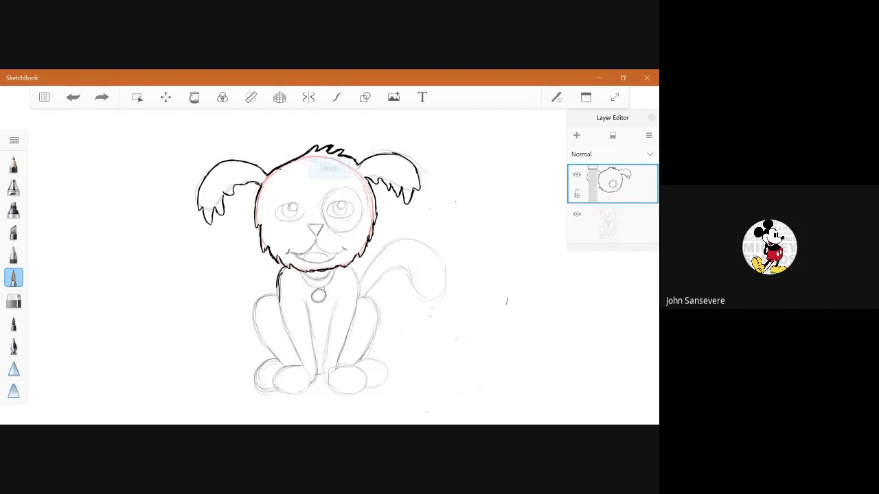
key("ctrl+z")
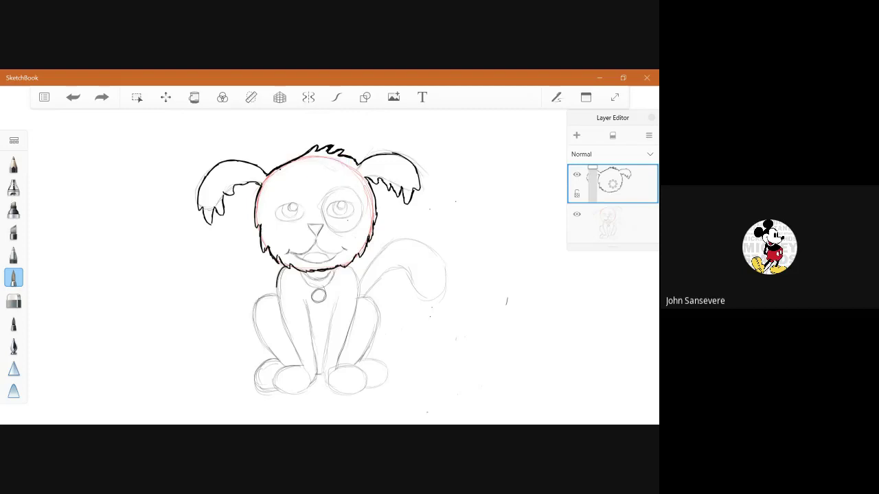
left_click(565, 420)
- Ink the outer and inner edges of that front leg and the outer edge of the other one with furry breaks
mouse_move(277, 280)
left_mouse_down()
mouse_move(279, 320)
mouse_move(302, 365)
left_mouse_up()
left_click_drag(309, 316, 317, 346)
left_click_drag(306, 296, 317, 359)
left_click_drag(308, 317, 318, 374)
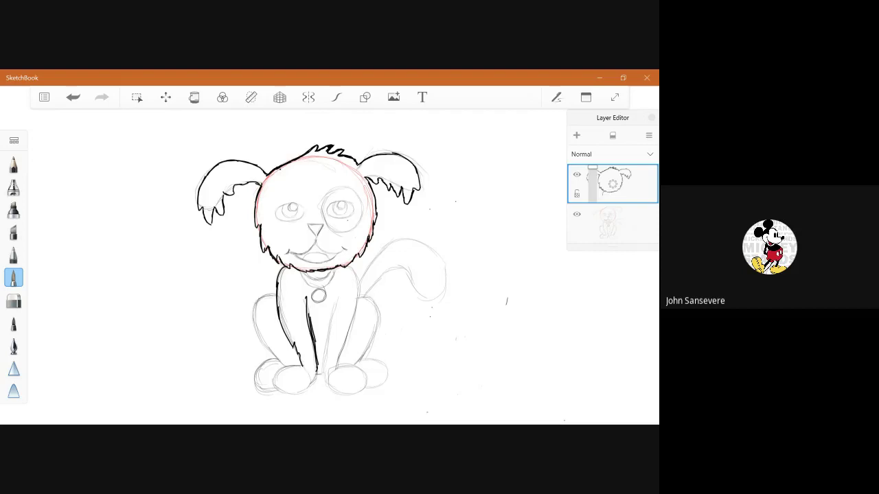
mouse_move(352, 266)
left_mouse_down()
mouse_move(353, 325)
mouse_move(336, 377)
left_mouse_up()
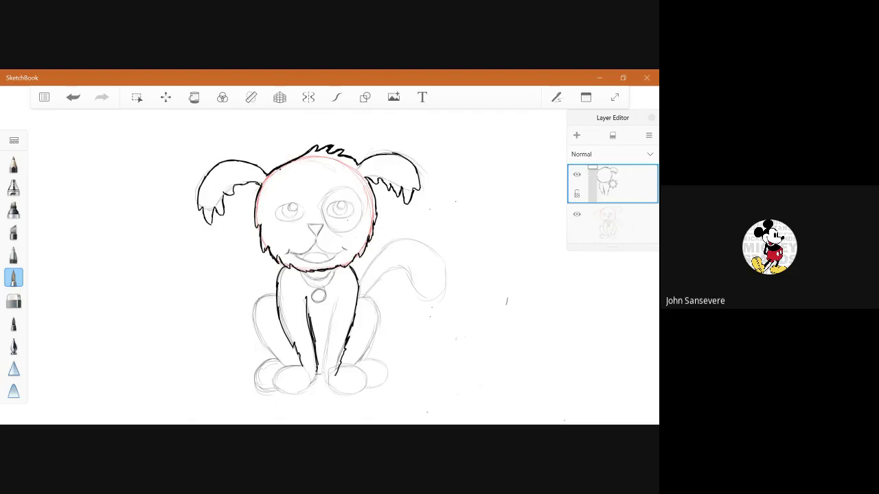
- Ink both hind legs, all the paws, the second front leg's inner edge and the curled tail with a ragged tip
mouse_move(278, 294)
left_mouse_down()
mouse_move(254, 308)
mouse_move(261, 345)
mouse_move(282, 364)
mouse_move(258, 373)
mouse_move(257, 392)
mouse_move(299, 364)
mouse_move(276, 391)
mouse_move(306, 390)
mouse_move(317, 368)
mouse_move(343, 392)
mouse_move(353, 363)
mouse_move(366, 382)
mouse_move(335, 391)
left_mouse_up()
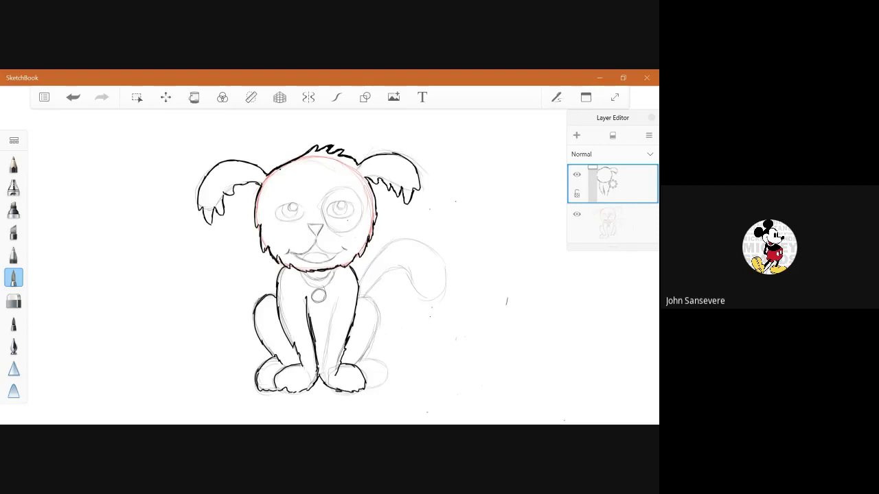
mouse_move(357, 297)
left_mouse_down()
mouse_move(377, 310)
mouse_move(376, 338)
mouse_move(362, 356)
mouse_move(385, 379)
mouse_move(373, 389)
left_mouse_up()
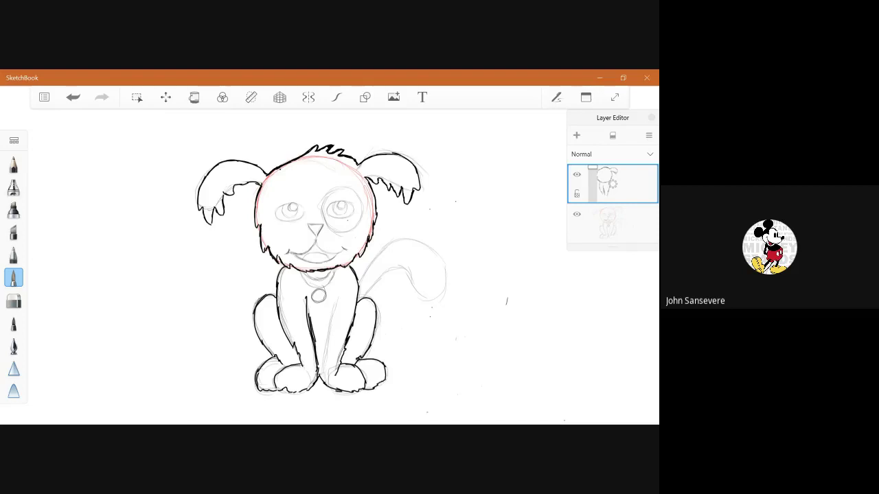
left_click_drag(333, 302, 327, 340)
left_click_drag(333, 302, 320, 378)
mouse_move(358, 285)
left_mouse_down()
mouse_move(379, 253)
mouse_move(430, 240)
mouse_move(439, 304)
mouse_move(403, 274)
mouse_move(379, 277)
mouse_move(362, 298)
left_mouse_up()
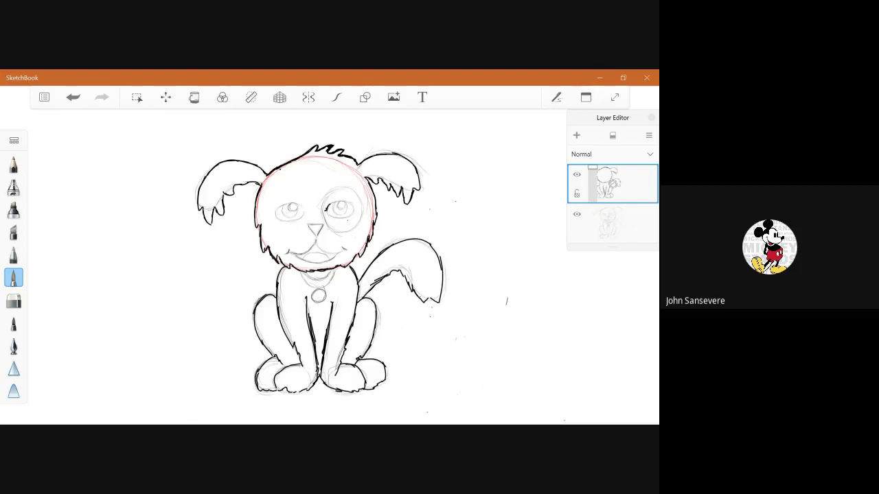
- Ink both eyes with solid black pupils and white highlights, and outline the round patch around one eye
mouse_move(327, 208)
left_mouse_down()
mouse_move(346, 202)
mouse_move(334, 217)
mouse_move(353, 205)
left_mouse_up()
left_click_drag(342, 208, 347, 214)
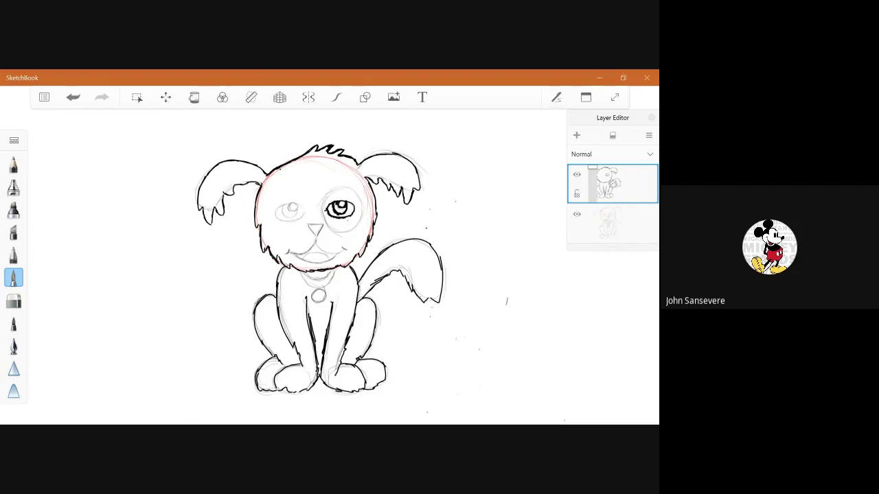
left_click_drag(335, 207, 345, 213)
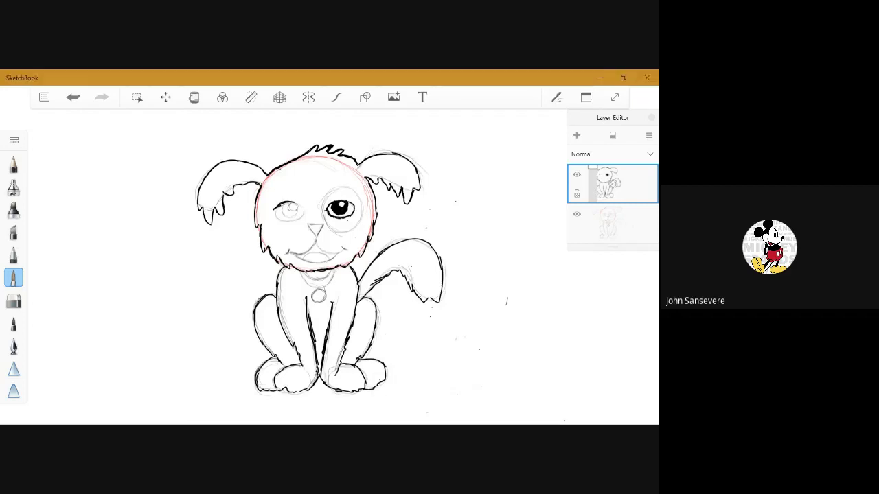
mouse_move(285, 202)
left_mouse_down()
mouse_move(304, 209)
mouse_move(274, 218)
mouse_move(305, 213)
left_mouse_up()
mouse_move(284, 204)
left_mouse_down()
mouse_move(281, 216)
mouse_move(289, 218)
mouse_move(296, 201)
mouse_move(282, 211)
mouse_move(291, 217)
left_mouse_up()
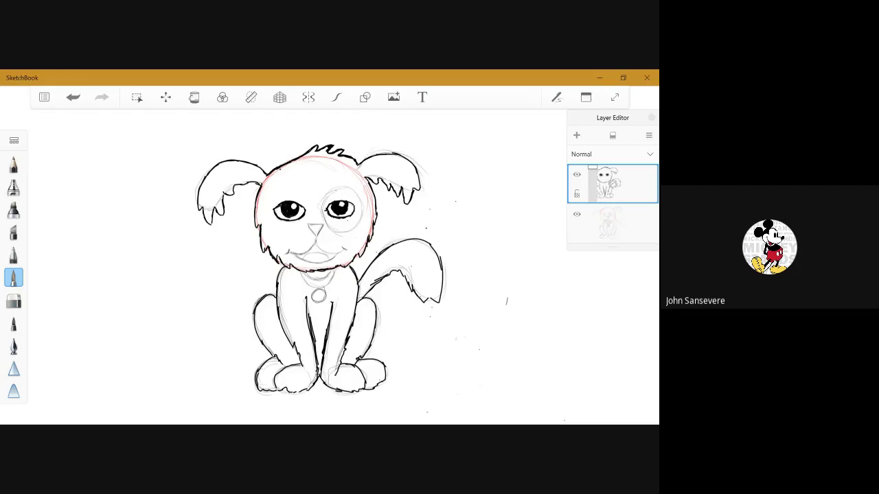
mouse_move(334, 187)
left_mouse_down()
mouse_move(322, 214)
mouse_move(339, 234)
mouse_move(364, 211)
mouse_move(350, 187)
mouse_move(334, 186)
mouse_move(356, 191)
left_mouse_up()
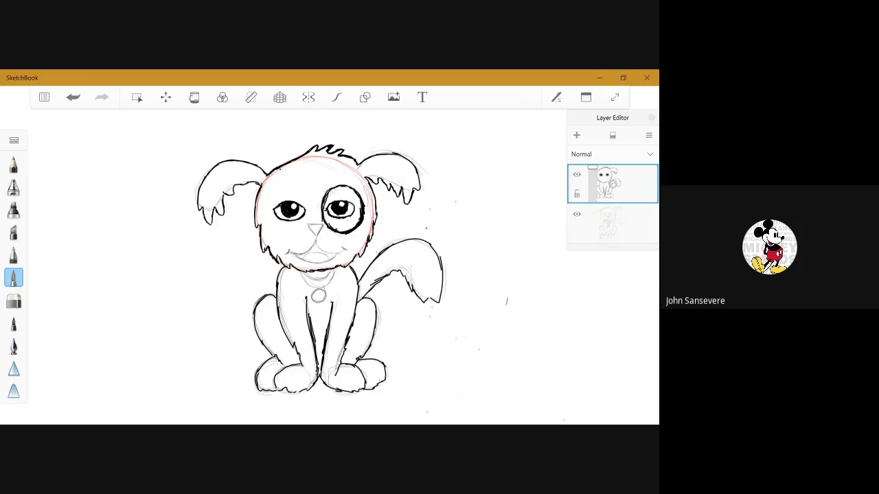
- Ink the triangular nose and open smiling mouth with its tongue, plus the collar with its round tag
mouse_move(308, 224)
left_mouse_down()
mouse_move(316, 237)
mouse_move(322, 223)
left_mouse_up()
mouse_move(286, 247)
left_mouse_down()
mouse_move(307, 255)
mouse_move(316, 240)
mouse_move(331, 254)
left_mouse_up()
left_click_drag(317, 243, 334, 254)
left_click_drag(330, 253, 346, 247)
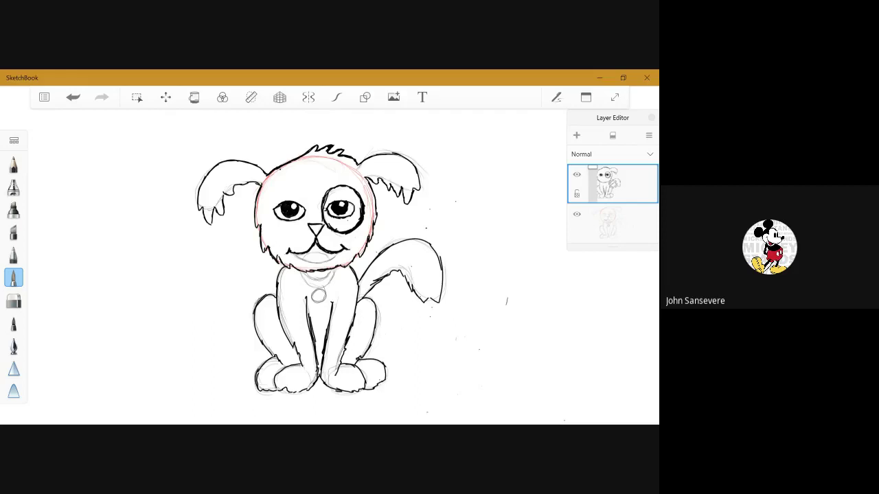
mouse_move(295, 254)
left_mouse_down()
mouse_move(323, 263)
mouse_move(335, 257)
mouse_move(318, 255)
mouse_move(328, 253)
left_mouse_up()
mouse_move(308, 274)
left_mouse_down()
mouse_move(329, 274)
mouse_move(310, 285)
mouse_move(321, 289)
mouse_move(335, 270)
mouse_move(326, 299)
mouse_move(314, 290)
mouse_move(327, 300)
left_mouse_up()
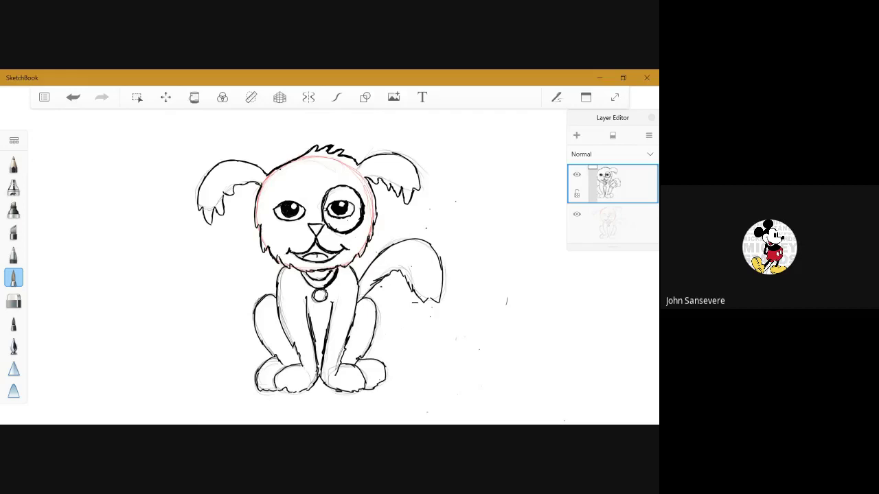
- Add a new layer and ink fur-marking boundaries on the head's upper sides, the legs and the tail tip
key("ctrl+l")
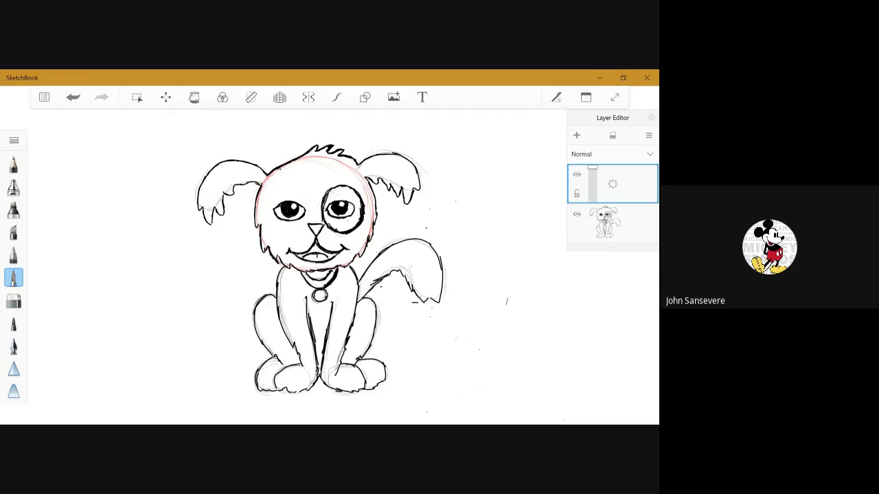
left_click_drag(357, 165, 365, 179)
left_click_drag(269, 176, 257, 202)
mouse_move(291, 163)
left_mouse_down()
mouse_move(259, 221)
mouse_move(278, 173)
mouse_move(272, 180)
left_mouse_up()
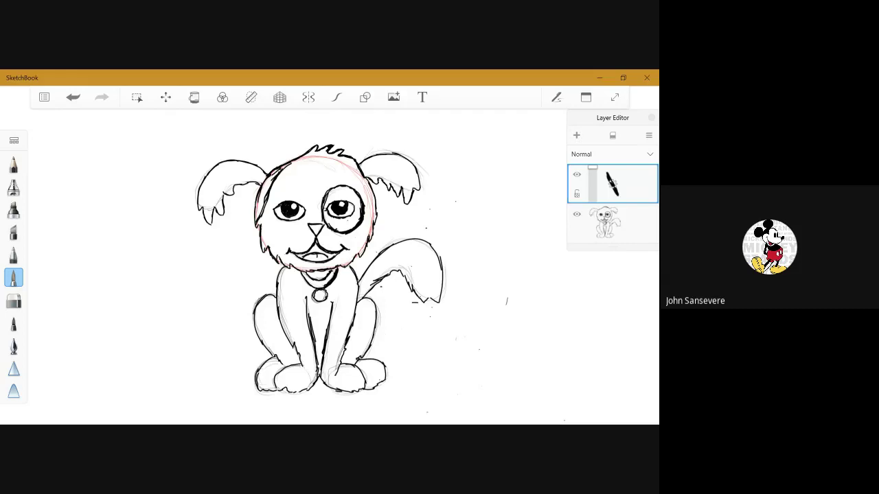
mouse_move(351, 323)
left_mouse_down()
mouse_move(336, 338)
mouse_move(336, 371)
left_mouse_up()
left_click_drag(279, 283, 280, 318)
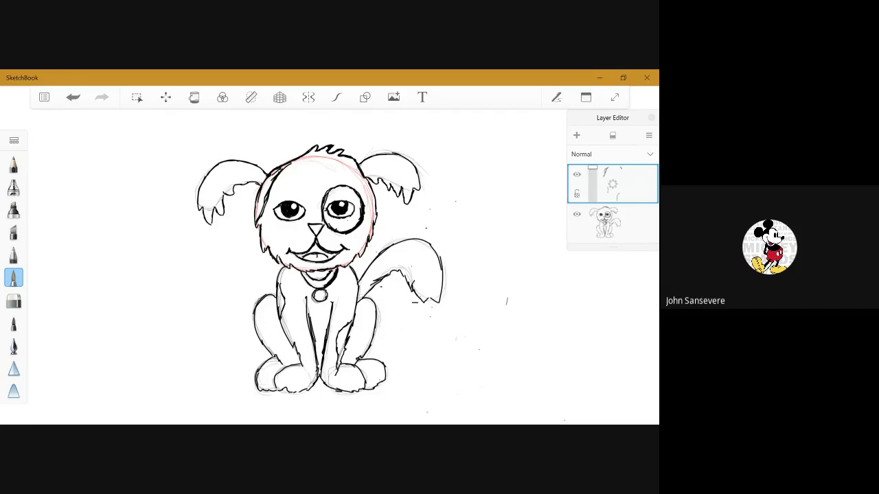
left_click_drag(414, 274, 437, 293)
- Choose the Copic Medium Broad Nib brush and fill the round patch around the eye with black
left_click(14, 210)
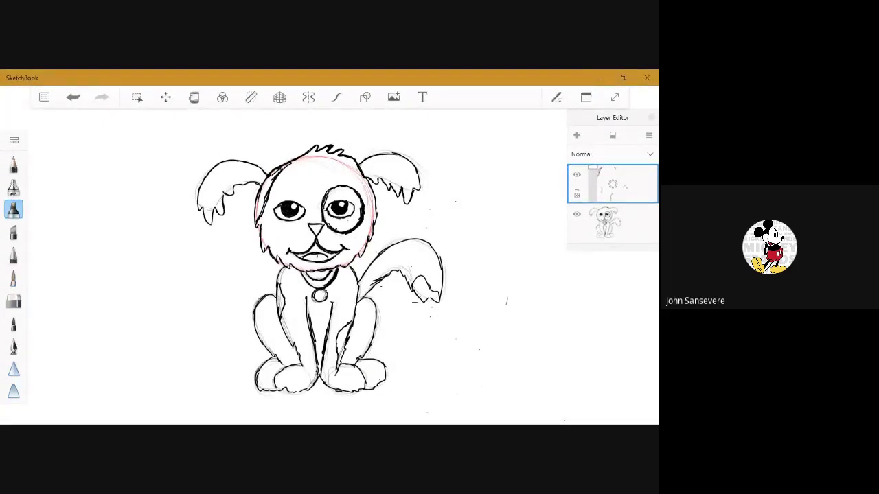
left_click(14, 140)
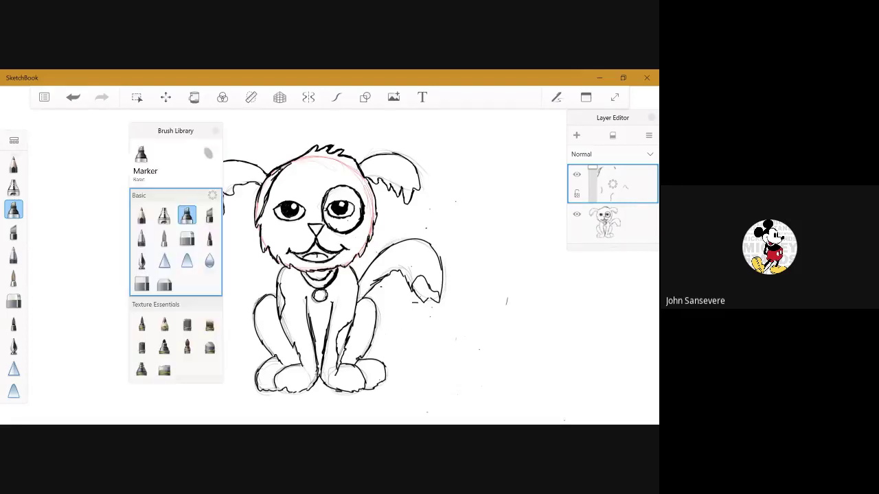
left_click(187, 347)
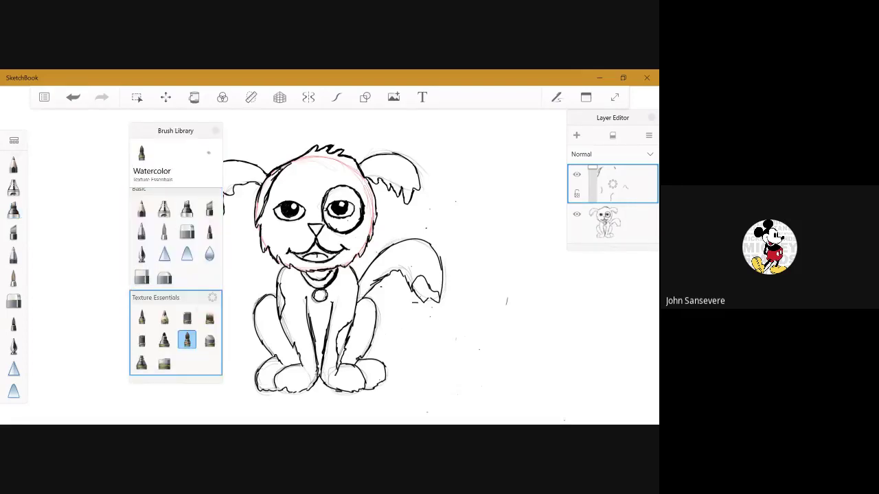
scroll(175, 282, "down", 5)
left_click(141, 237)
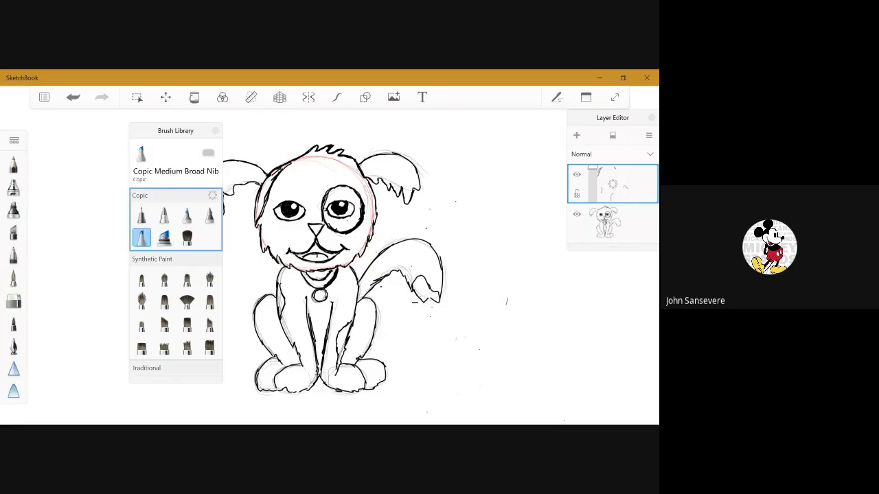
left_click(215, 131)
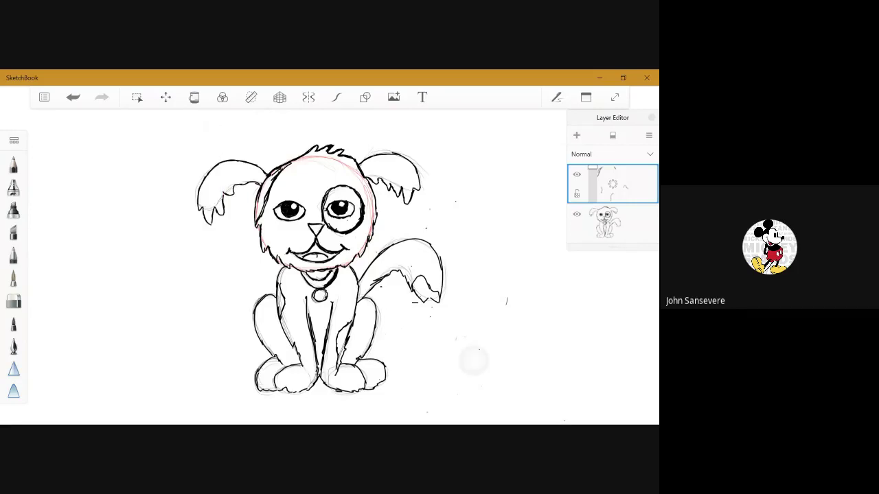
mouse_move(350, 220)
left_mouse_down()
mouse_move(337, 223)
mouse_move(355, 217)
mouse_move(349, 228)
mouse_move(327, 220)
mouse_move(331, 228)
mouse_move(358, 216)
mouse_move(358, 201)
mouse_move(332, 199)
mouse_move(353, 194)
mouse_move(332, 188)
mouse_move(347, 195)
mouse_move(329, 194)
mouse_move(326, 203)
mouse_move(326, 193)
mouse_move(325, 219)
left_mouse_up()
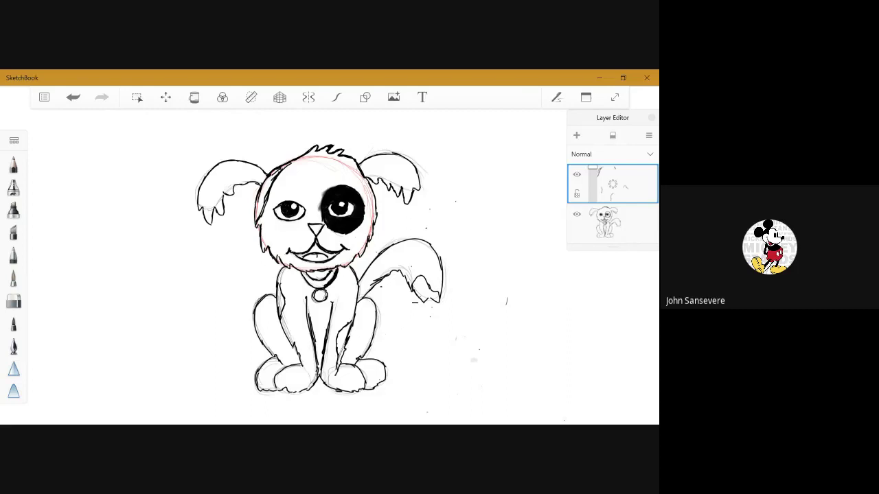
- Fill the ear on the eye-patch side and the tail except its tip in black on a new layer, and shade the nose
left_click_drag(368, 156, 382, 162)
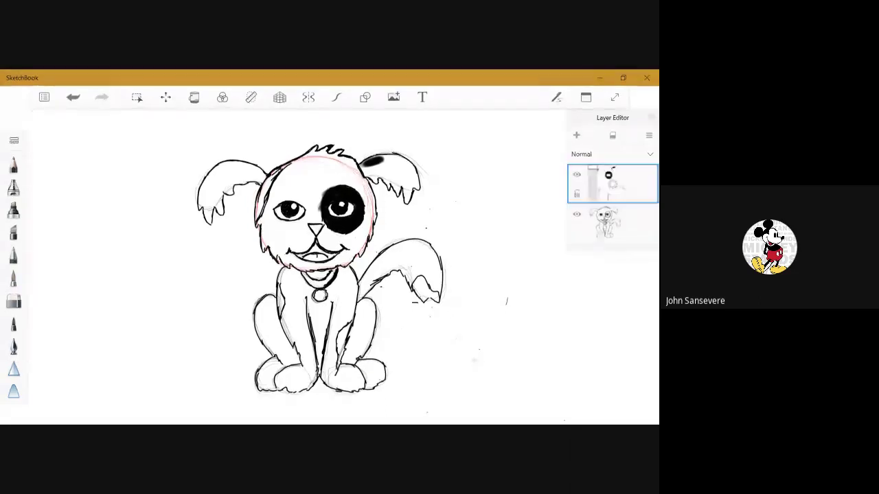
left_click(613, 184)
mouse_move(382, 162)
left_mouse_down()
mouse_move(360, 171)
mouse_move(398, 194)
mouse_move(404, 185)
mouse_move(408, 197)
mouse_move(416, 172)
mouse_move(403, 159)
mouse_move(373, 158)
mouse_move(392, 163)
mouse_move(376, 168)
mouse_move(398, 169)
mouse_move(382, 172)
mouse_move(408, 187)
mouse_move(420, 180)
mouse_move(404, 156)
left_mouse_up()
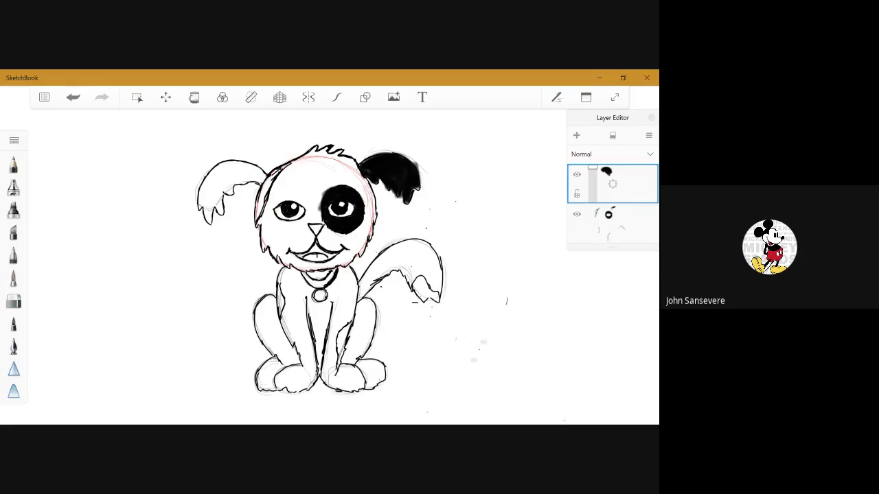
mouse_move(373, 280)
left_mouse_down()
mouse_move(370, 265)
mouse_move(363, 292)
mouse_move(376, 270)
mouse_move(386, 280)
mouse_move(401, 263)
mouse_move(385, 256)
mouse_move(417, 250)
mouse_move(402, 274)
mouse_move(415, 283)
mouse_move(416, 266)
mouse_move(437, 291)
mouse_move(437, 254)
mouse_move(406, 239)
mouse_move(420, 271)
mouse_move(429, 256)
mouse_move(433, 282)
mouse_move(431, 255)
left_mouse_up()
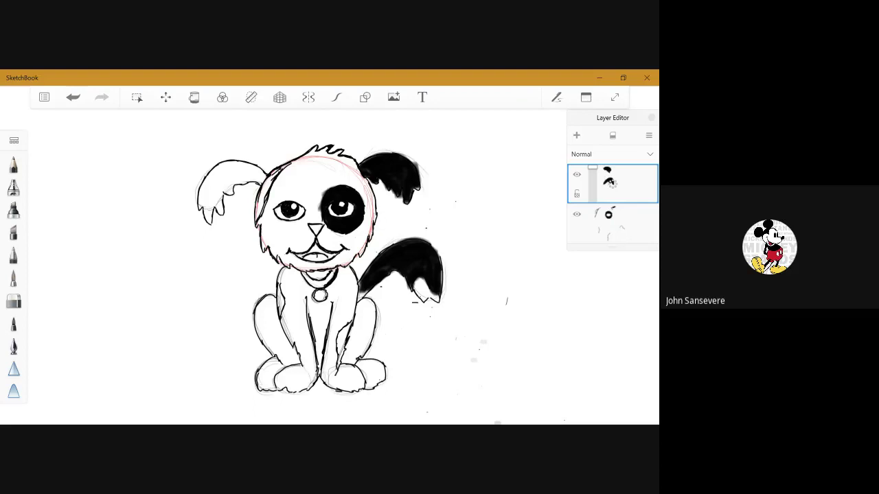
left_click_drag(311, 226, 317, 229)
- Switch from the Copic Medium Broad Nib to the basic Marker brush and close the brush library
left_click(14, 140)
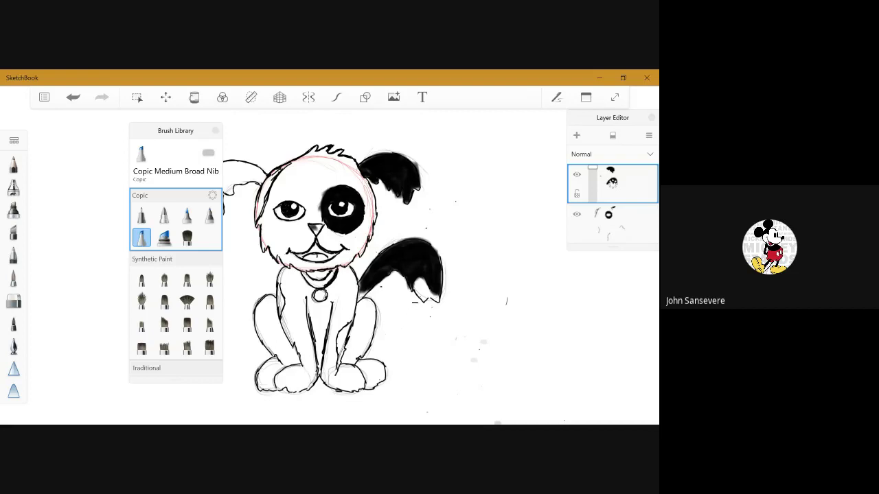
left_click(13, 300)
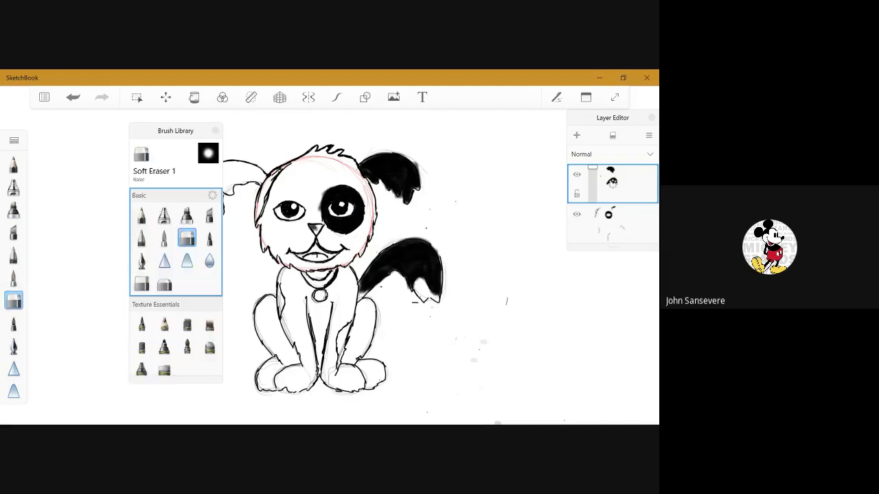
left_click(13, 278)
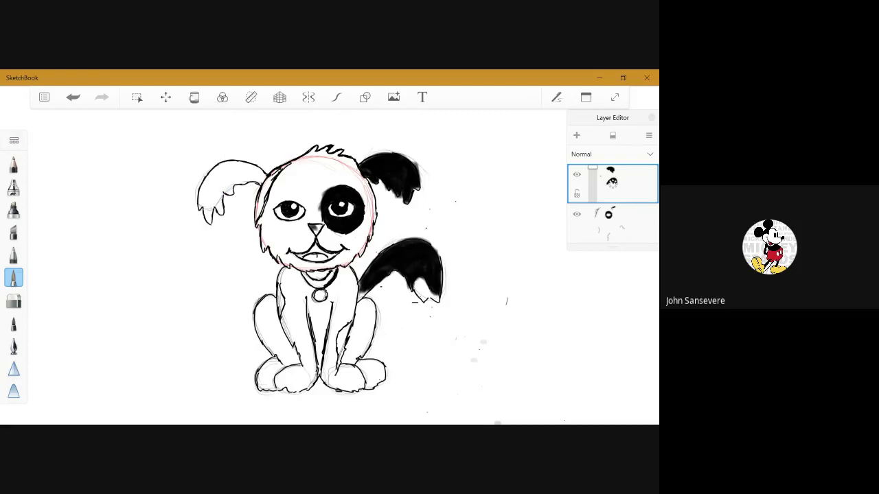
key("ctrl+b")
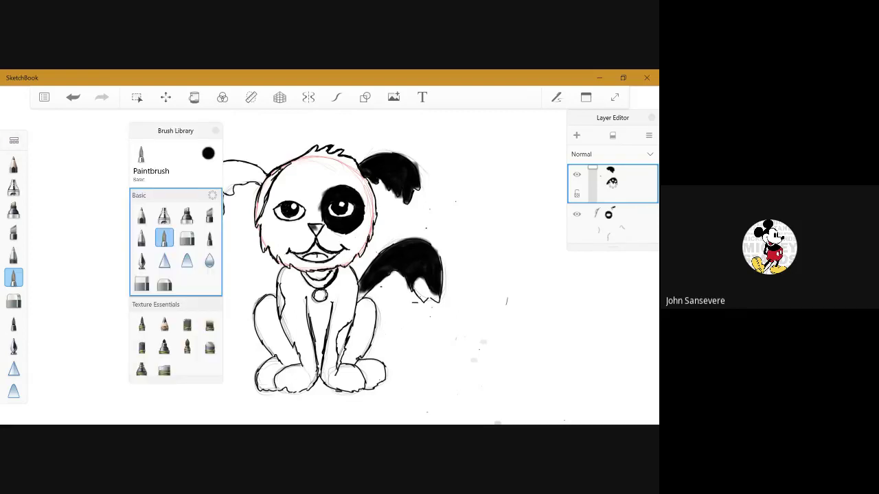
scroll(175, 285, "down", 5)
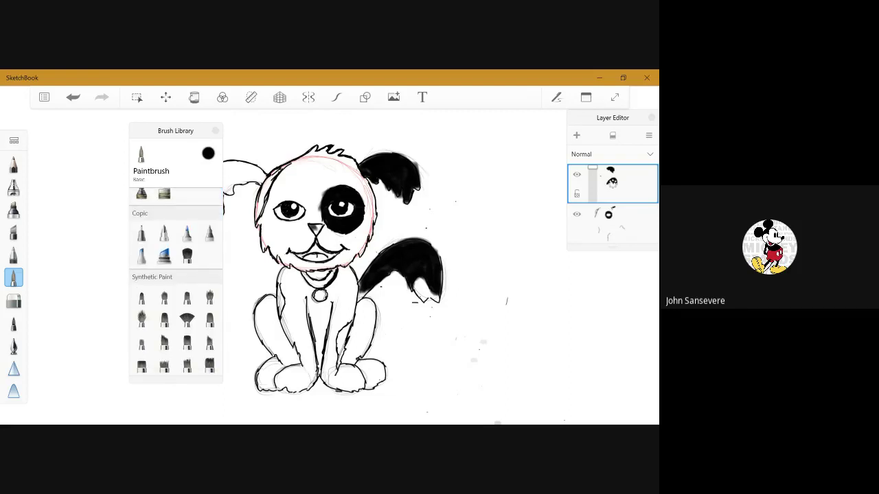
left_click(142, 255)
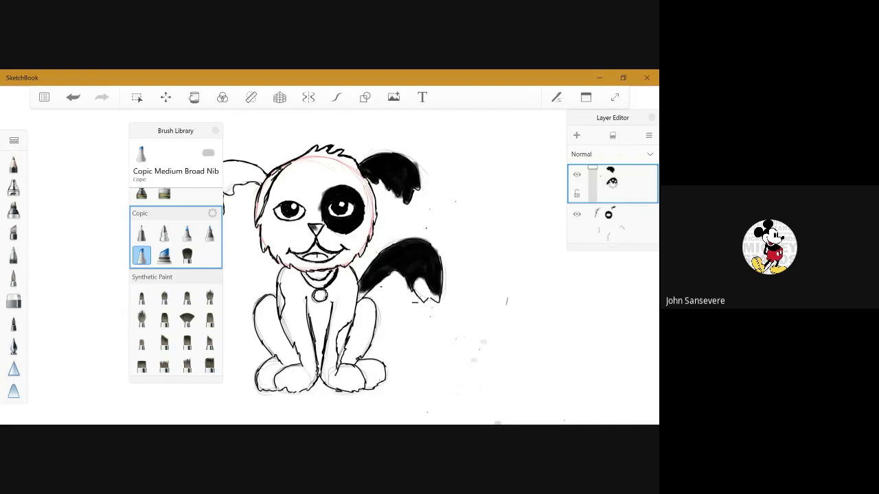
scroll(176, 285, "up", 5)
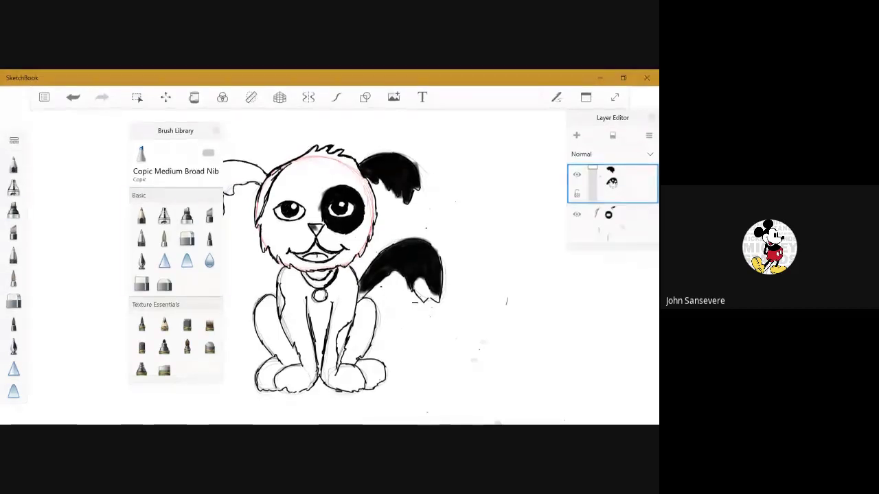
left_click(187, 215)
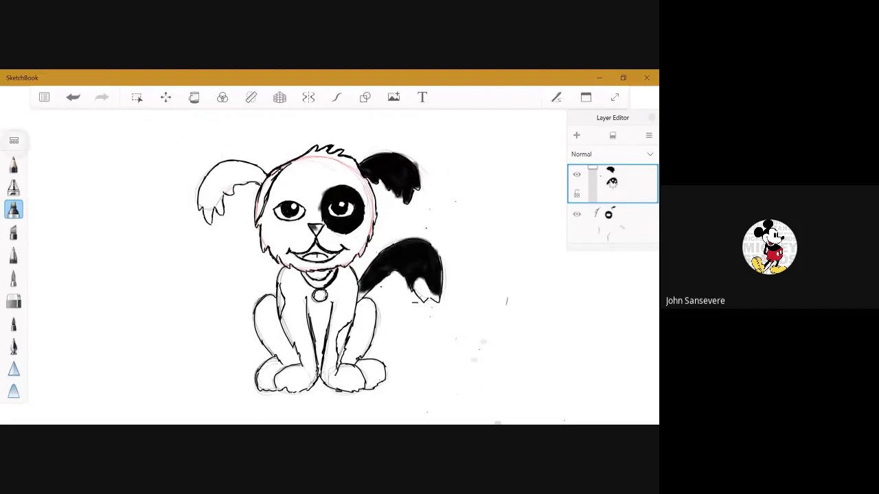
left_click(216, 130)
- Fill the nose and the open mouth around the tongue in black, and tidy the inner edge of the eye patch
left_click_drag(313, 227, 320, 225)
left_click_drag(316, 243, 311, 257)
key("ctrl+z")
key("ctrl+z")
mouse_move(322, 251)
left_mouse_down()
mouse_move(301, 256)
mouse_move(326, 258)
left_mouse_up()
left_click_drag(322, 194, 322, 221)
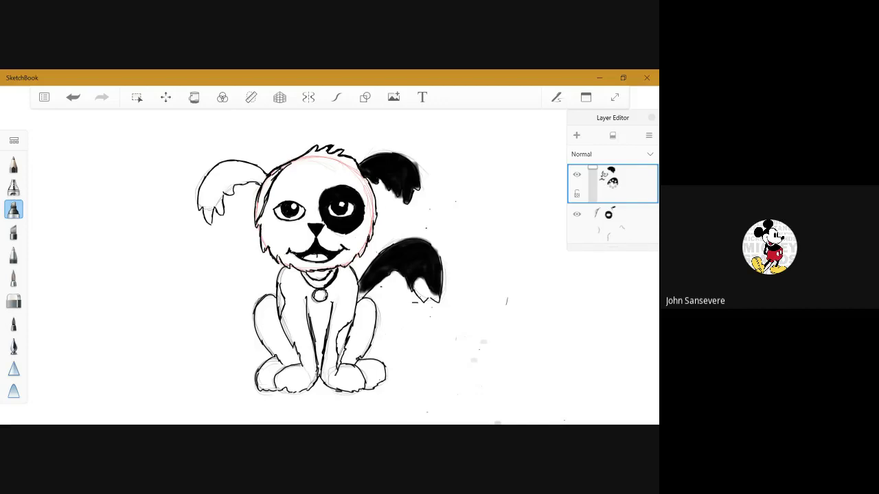
- Fill the fur marking on the head's side beside the white ear in black
left_click_drag(272, 179, 259, 214)
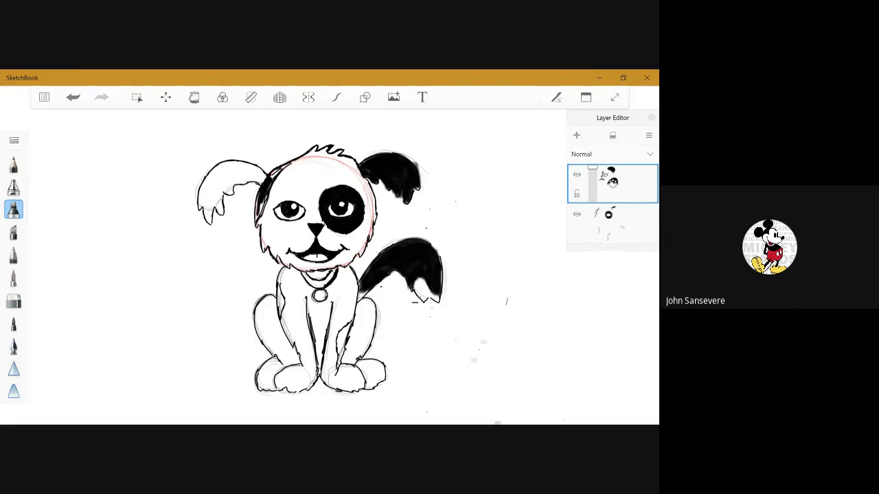
left_click_drag(271, 178, 259, 219)
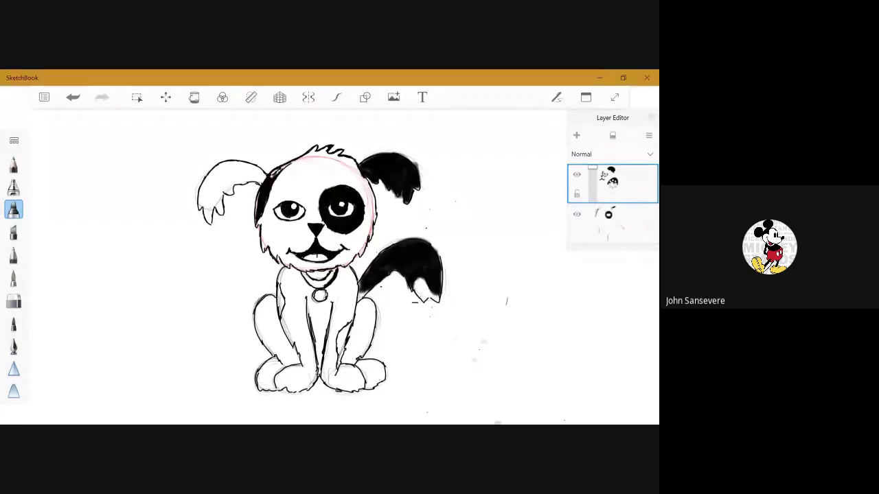
left_click_drag(280, 167, 269, 177)
- Fill the marking on the front leg nearest the tail in black, and darken the tail down to its base
mouse_move(341, 332)
left_mouse_down()
mouse_move(338, 369)
mouse_move(347, 326)
left_mouse_up()
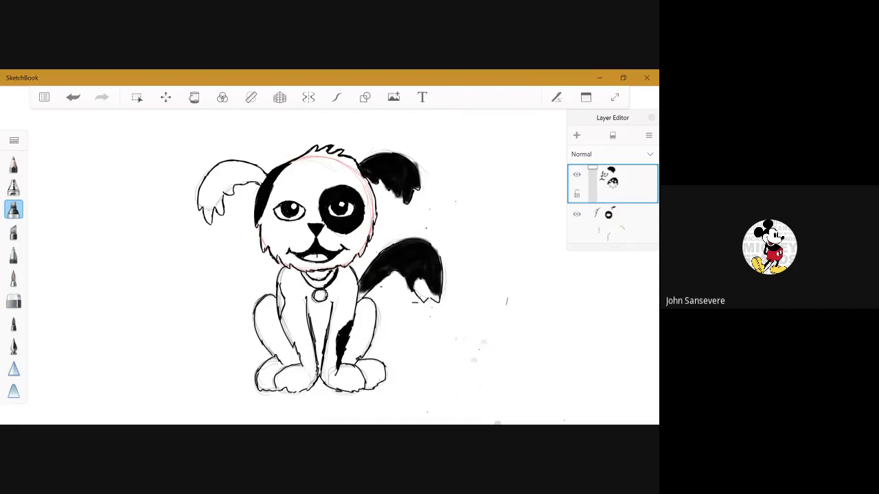
left_click_drag(439, 265, 430, 243)
left_click_drag(361, 285, 357, 309)
left_click_drag(370, 268, 363, 279)
mouse_move(399, 242)
left_mouse_down()
mouse_move(377, 260)
mouse_move(400, 241)
mouse_move(416, 241)
mouse_move(386, 274)
left_mouse_up()
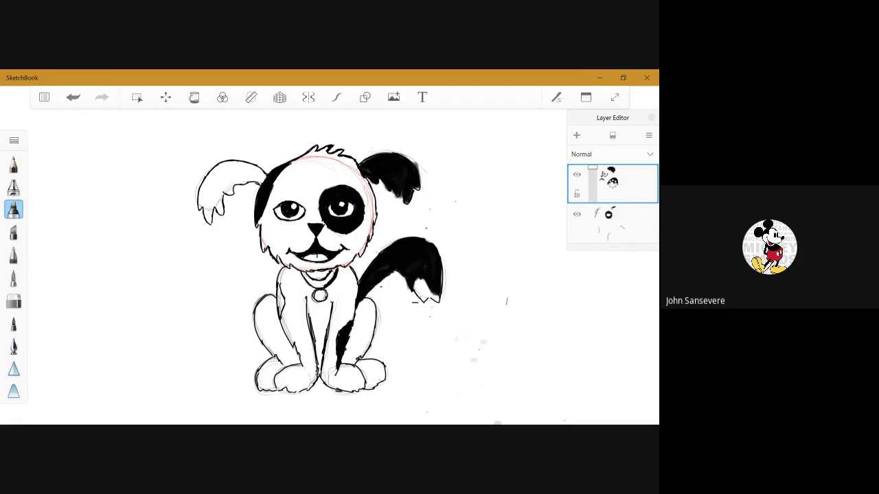
- Touch up the black ear's tip, fill the marking on the opposite shoulder in black, and dot the whisker spots on the muzzle
left_click_drag(405, 198, 406, 205)
mouse_move(280, 313)
left_mouse_down()
mouse_move(276, 278)
mouse_move(277, 291)
left_mouse_up()
left_click_drag(278, 291, 277, 276)
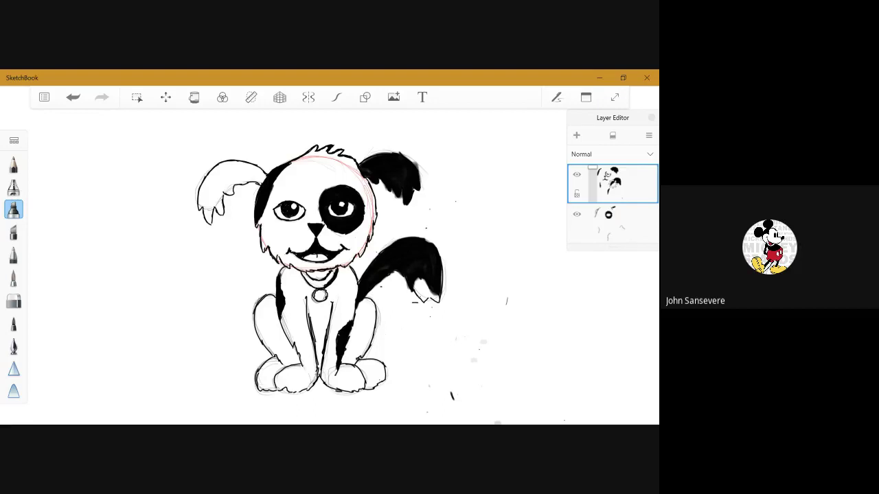
left_click(305, 239)
- Choose the Copic Medium Broad Nib brush and set its size to 11.2
left_click(14, 140)
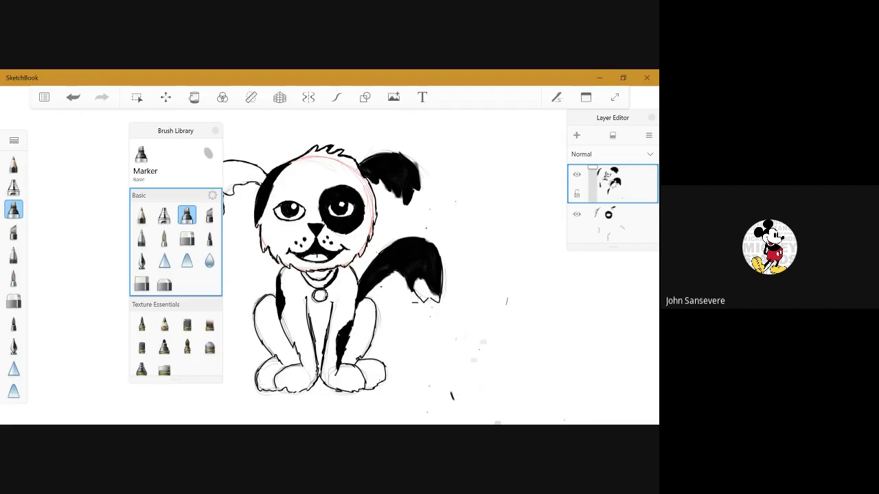
scroll(176, 282, "down", 5)
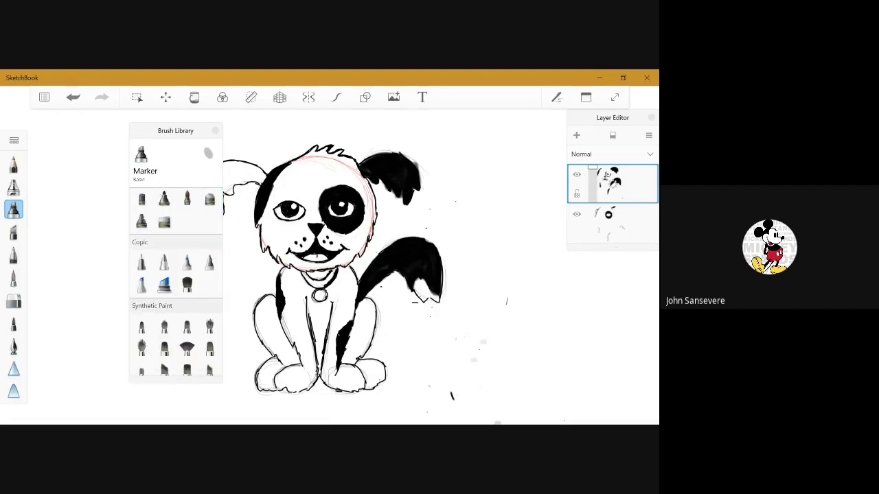
left_click(141, 284)
key("ctrl+alt+b")
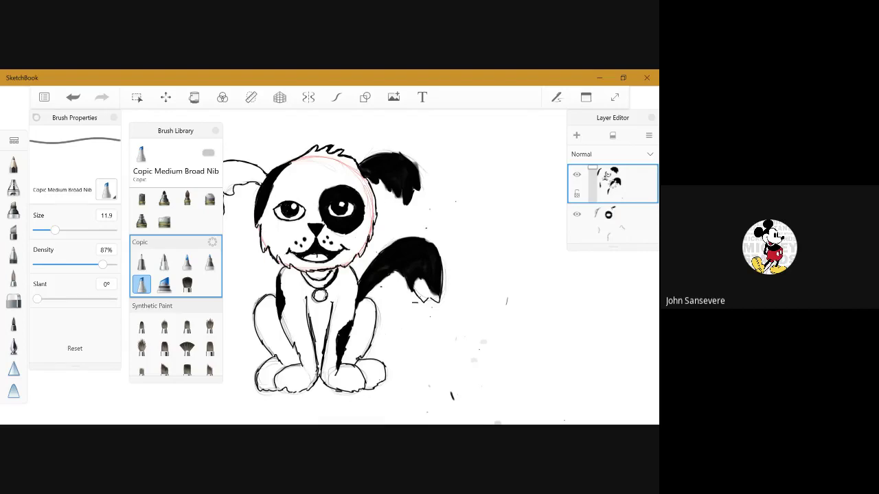
left_click_drag(55, 230, 48, 230)
- Show the Color Editor and pick a light pink with HSL 356, 90, 76
left_click(586, 96)
left_click(571, 208)
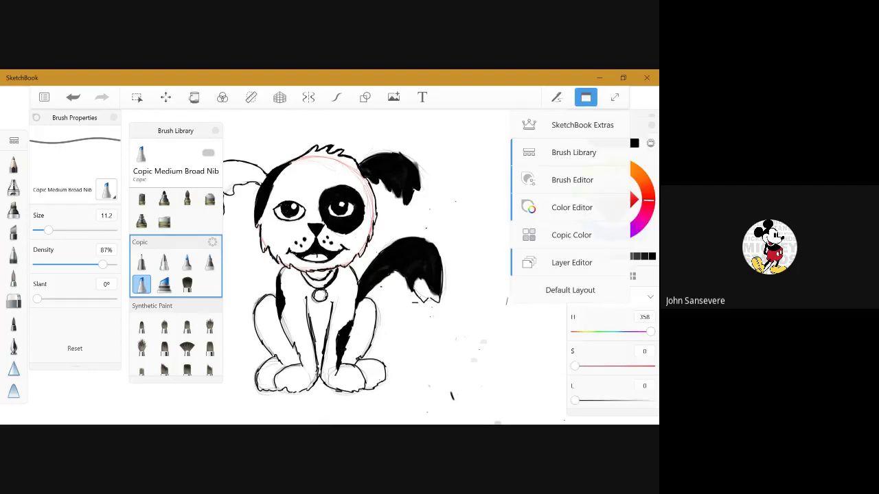
key("Escape")
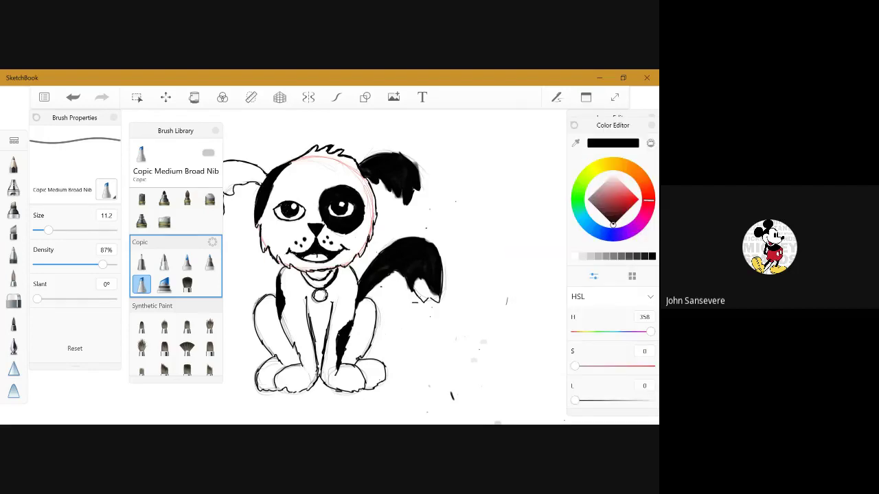
left_click(635, 197)
left_click(637, 199)
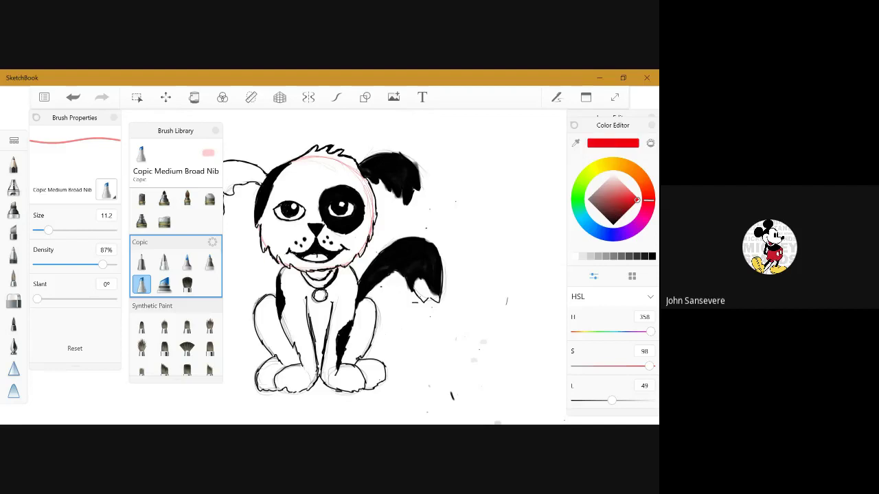
mouse_move(647, 200)
left_mouse_down()
mouse_move(646, 190)
mouse_move(647, 210)
mouse_move(647, 201)
left_mouse_up()
left_click(623, 186)
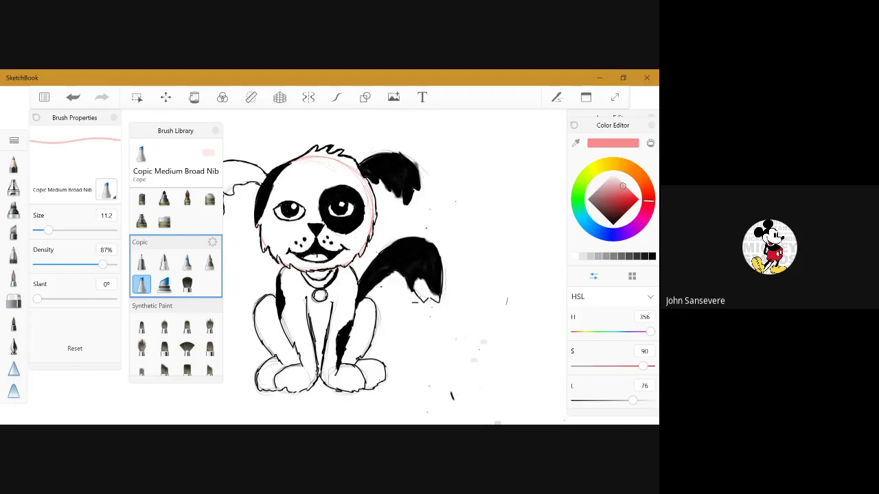
- Move the Color Editor beside the layer list and paint the tongue red (HSL 356, 99, 50) on a blank layer below the pencil sketch
left_click_drag(612, 125, 529, 121)
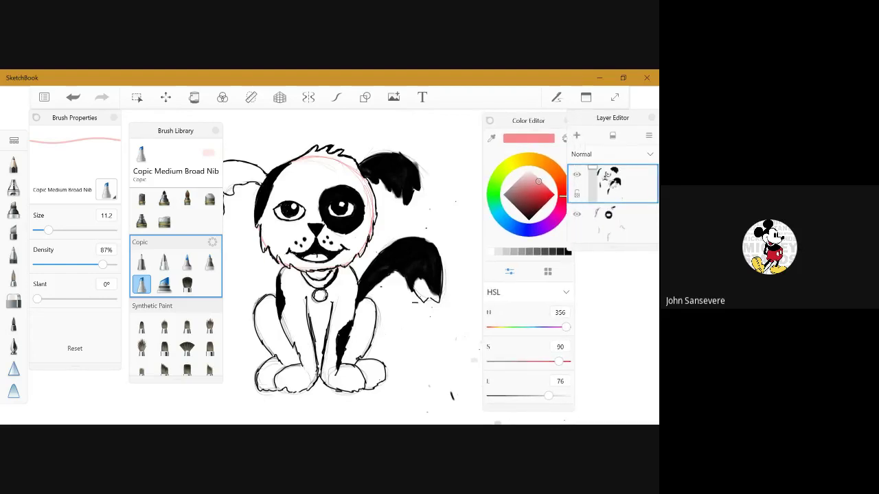
left_click_drag(611, 183, 612, 183)
left_click_drag(611, 222, 612, 184)
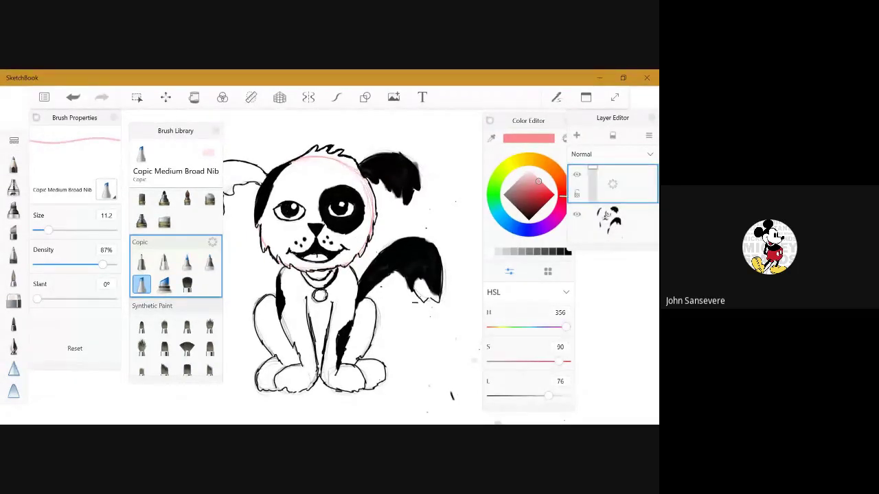
mouse_move(304, 255)
left_mouse_down()
mouse_move(327, 255)
mouse_move(317, 257)
left_mouse_up()
key("ctrl+z")
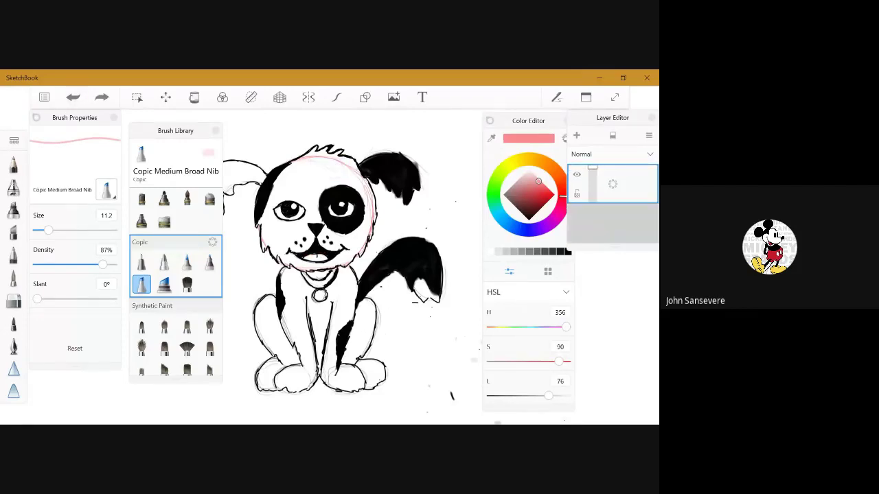
left_click_drag(613, 184, 613, 226)
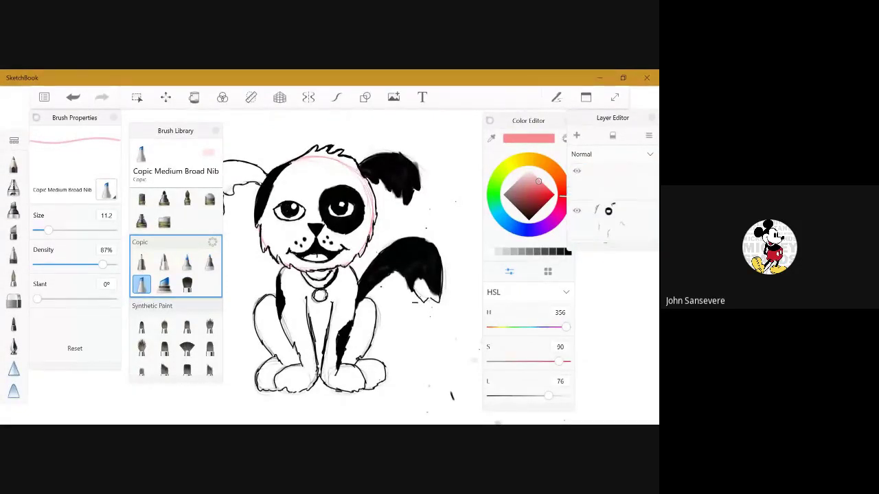
scroll(612, 202, "up", 1)
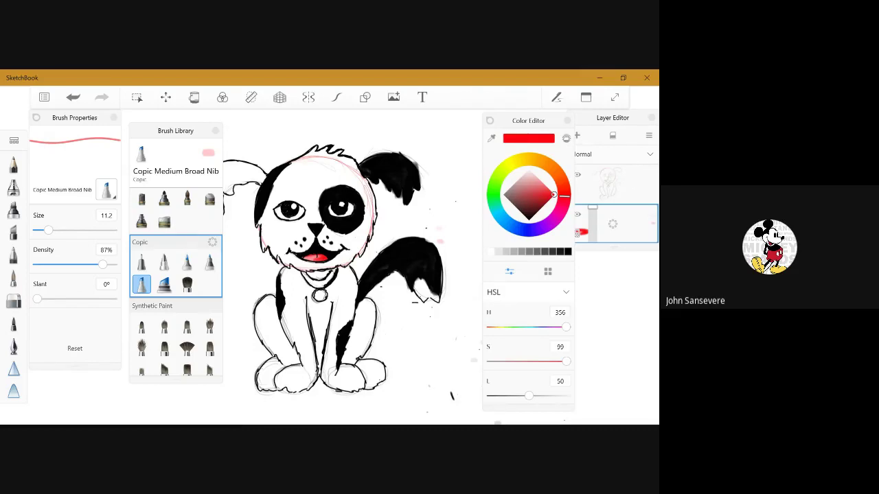
- Paint the collar light purple (HSL 272, 91, 77) and shade it with deep purple (HSL 272, 100, 44)
left_click_drag(563, 196, 545, 227)
left_click_drag(554, 194, 539, 181)
mouse_move(332, 274)
left_mouse_down()
mouse_move(315, 284)
mouse_move(309, 274)
left_mouse_up()
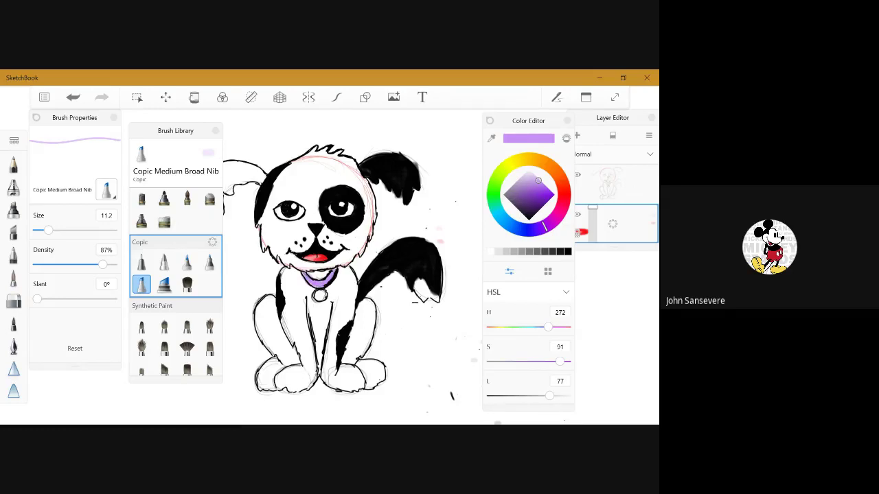
left_click_drag(538, 181, 551, 197)
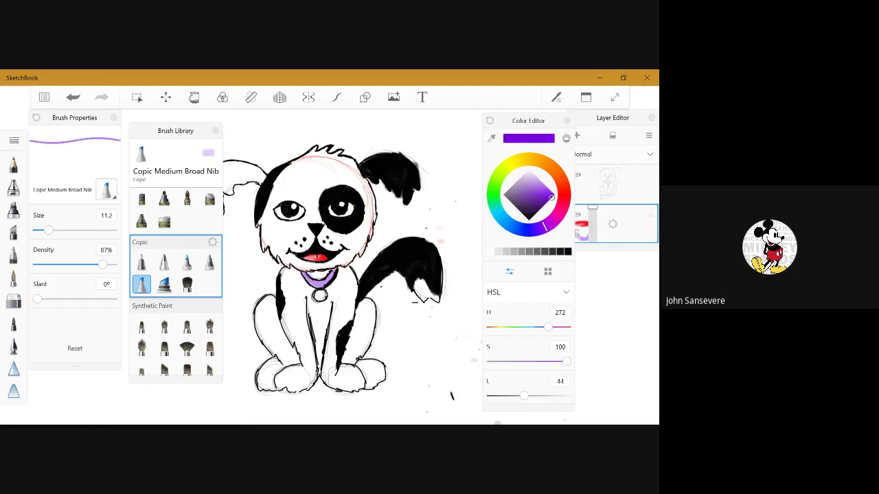
left_click_drag(332, 272, 313, 287)
- Color the round collar tag golden yellow with HSL 46, 86, 49
mouse_move(544, 226)
left_mouse_down()
mouse_move(543, 162)
mouse_move(530, 160)
left_mouse_up()
left_click_drag(551, 197, 547, 195)
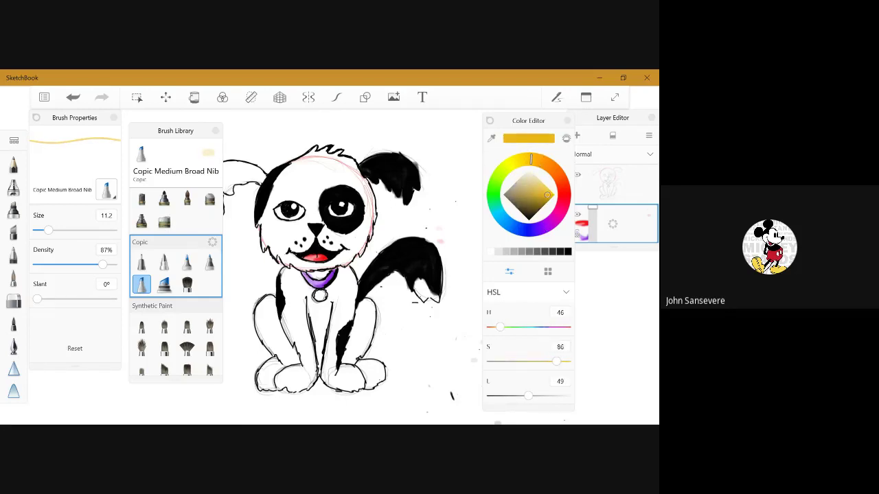
left_click_drag(319, 292, 320, 298)
- Pick a light gray (HSL 46, 0, 80), close the brush panels, and shade the white ear's lower fur edge
left_click(518, 179)
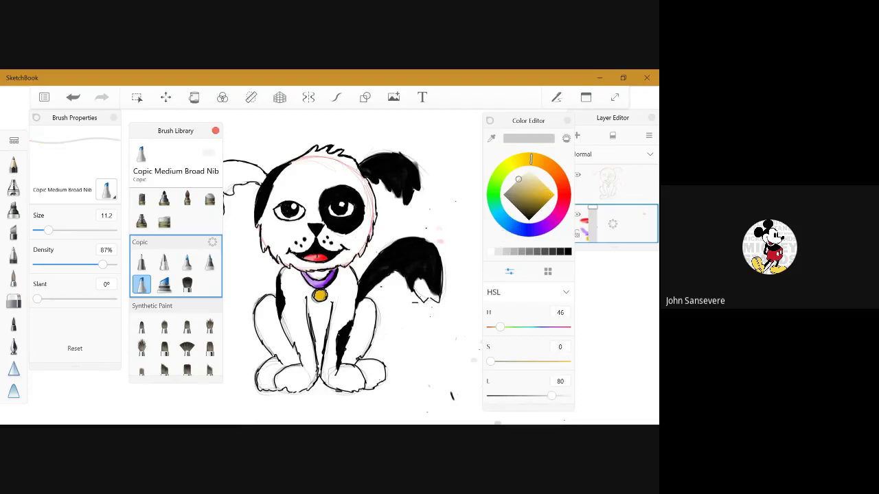
left_click(216, 131)
left_click(114, 117)
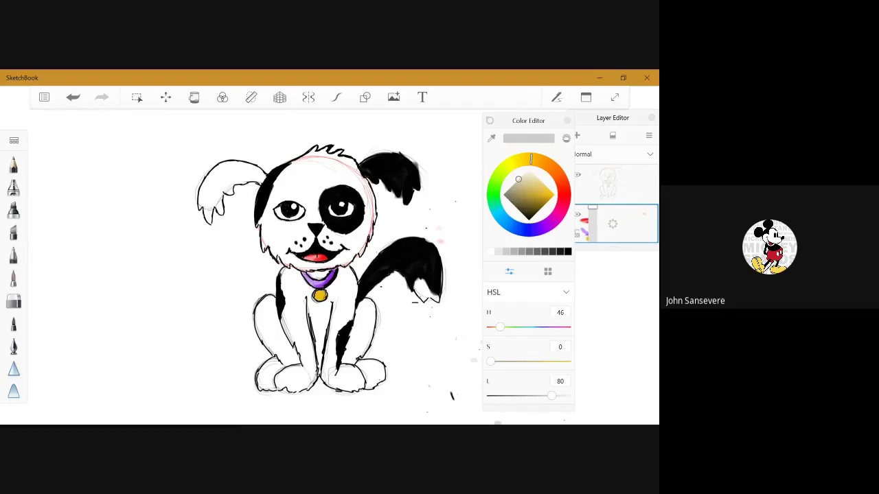
left_click_drag(259, 180, 230, 186)
mouse_move(257, 179)
left_mouse_down()
mouse_move(224, 191)
mouse_move(221, 212)
mouse_move(215, 206)
mouse_move(208, 221)
left_mouse_up()
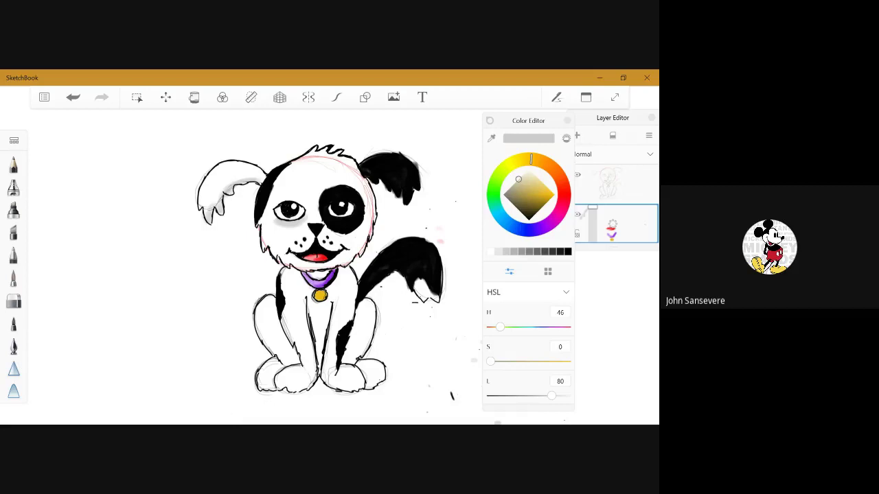
- Shade the muzzle, chin, the cheek on the eye-patch side and the hair on top of the head in light gray
mouse_move(312, 241)
left_mouse_down()
mouse_move(288, 245)
mouse_move(322, 249)
mouse_move(319, 240)
mouse_move(309, 267)
mouse_move(342, 257)
left_mouse_up()
mouse_move(342, 257)
left_mouse_down()
mouse_move(305, 265)
mouse_move(294, 257)
mouse_move(329, 266)
left_mouse_up()
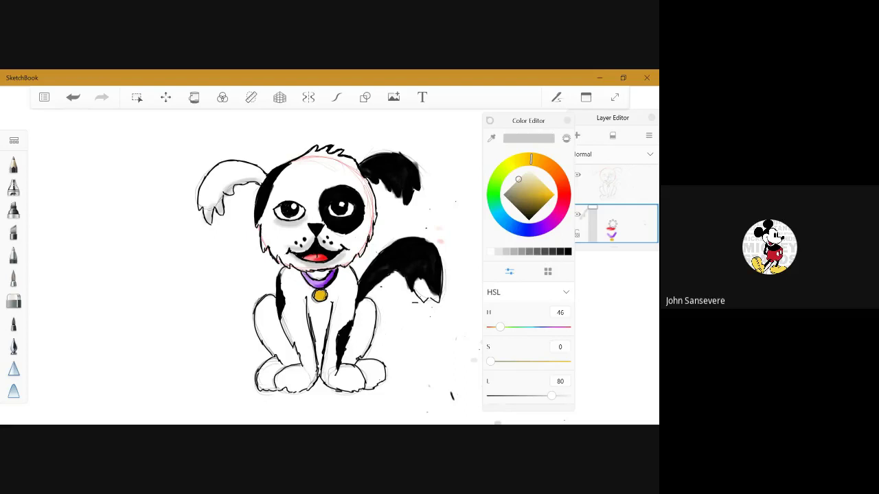
mouse_move(359, 172)
left_mouse_down()
mouse_move(368, 213)
mouse_move(346, 261)
mouse_move(354, 252)
left_mouse_up()
left_click_drag(373, 199, 373, 208)
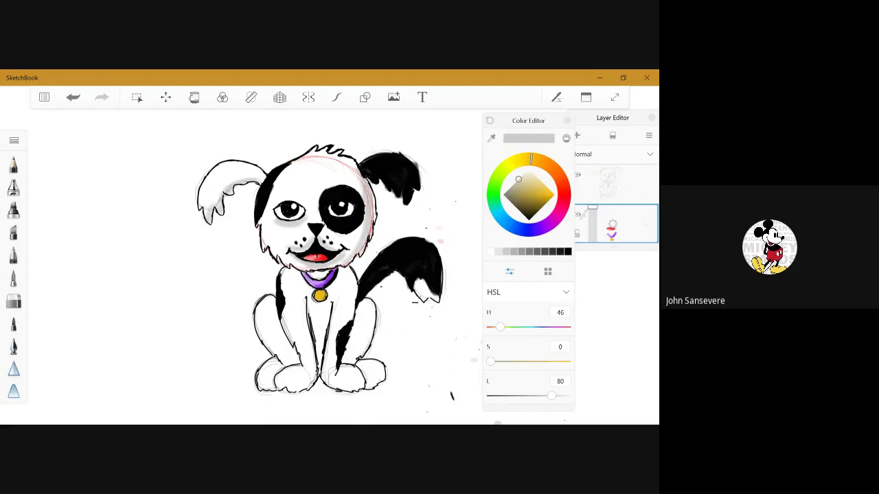
left_click_drag(355, 172, 313, 149)
left_click(613, 184)
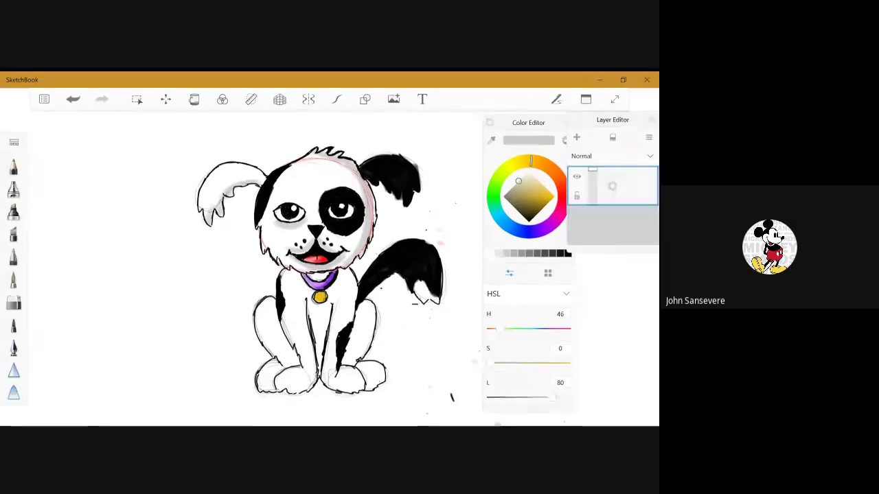
- Hide the rough sketch layer and make the color layer the active one
left_click(576, 175)
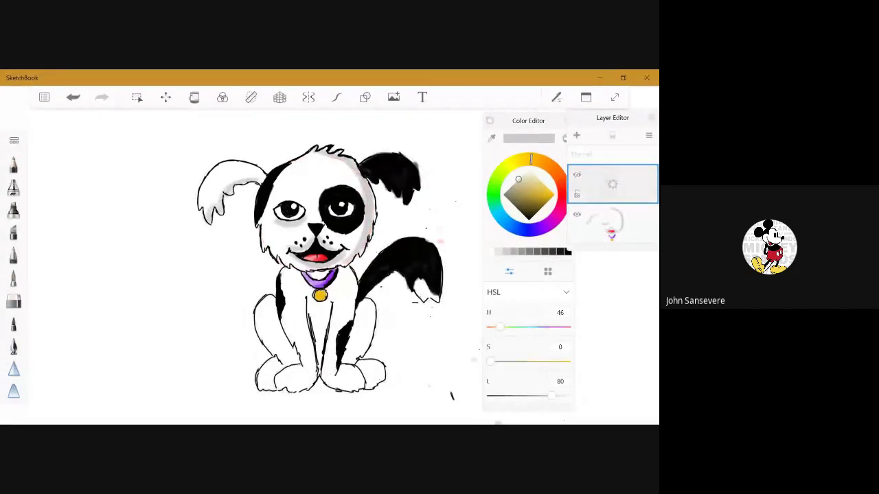
left_click(452, 396)
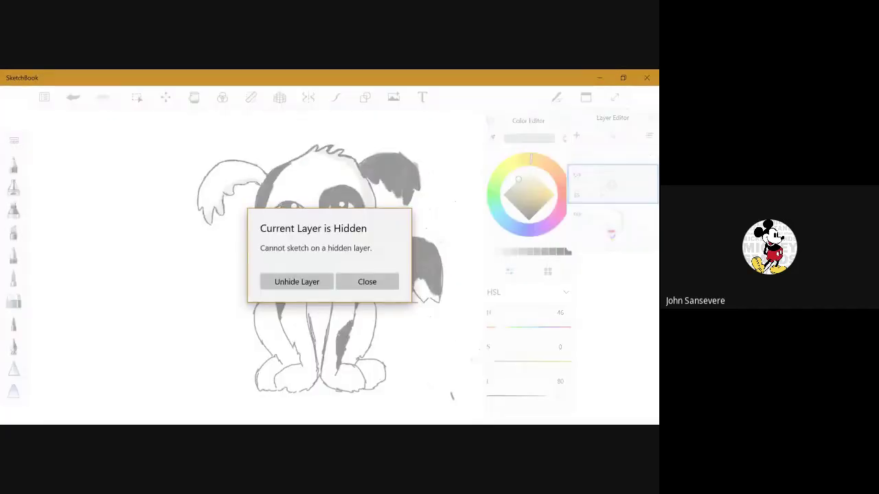
left_click(297, 281)
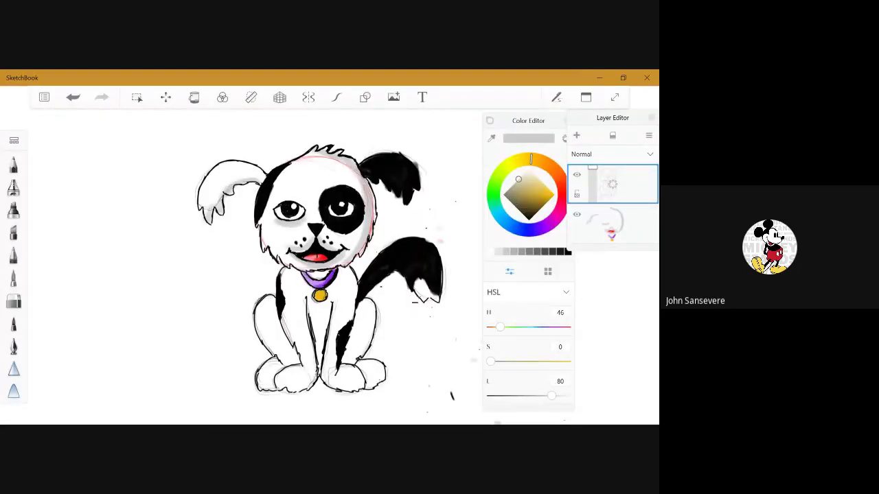
left_click(576, 175)
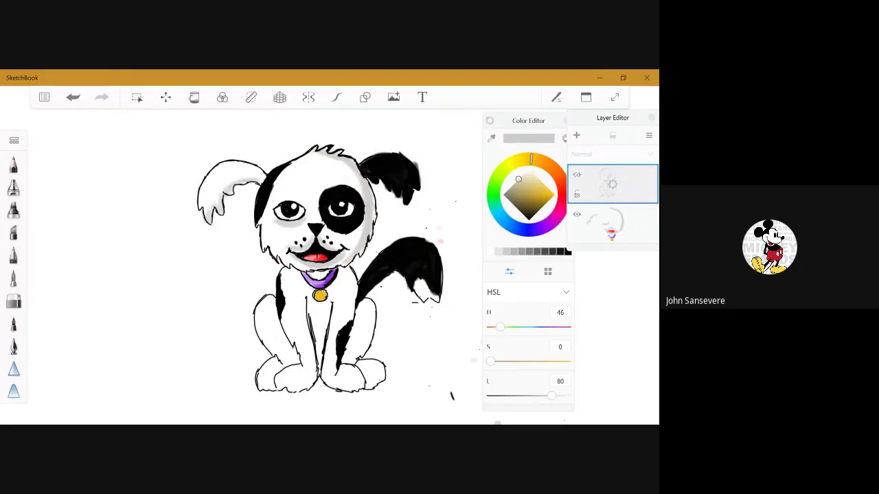
scroll(612, 204, "up", 3)
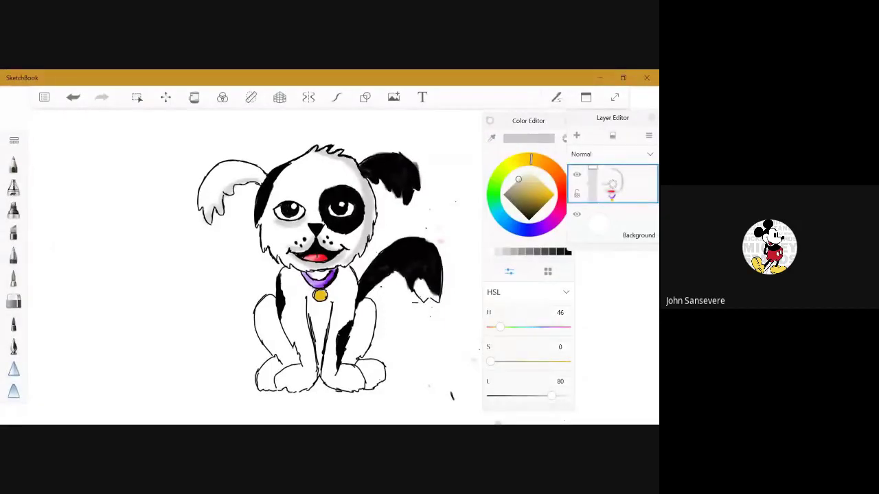
- Shade the tail-side hind leg, chest edge and paw, the white tail tip, and the white ear and cheek edges in light gray
mouse_move(367, 302)
left_mouse_down()
mouse_move(371, 326)
mouse_move(359, 358)
left_mouse_up()
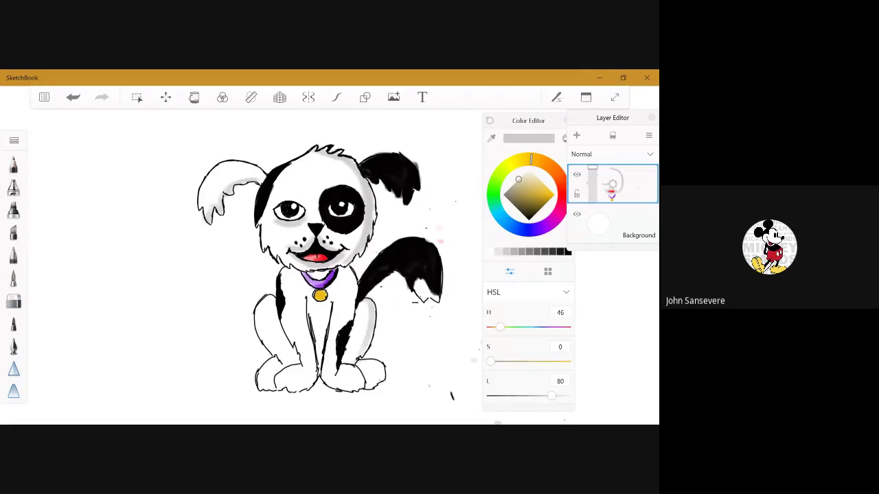
left_click_drag(351, 270, 349, 324)
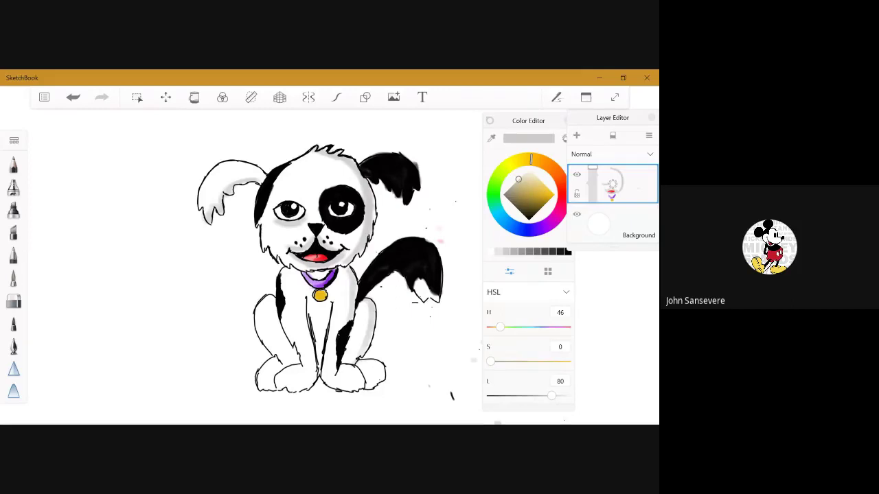
mouse_move(334, 362)
left_mouse_down()
mouse_move(335, 377)
mouse_move(363, 387)
mouse_move(382, 368)
mouse_move(378, 382)
left_mouse_up()
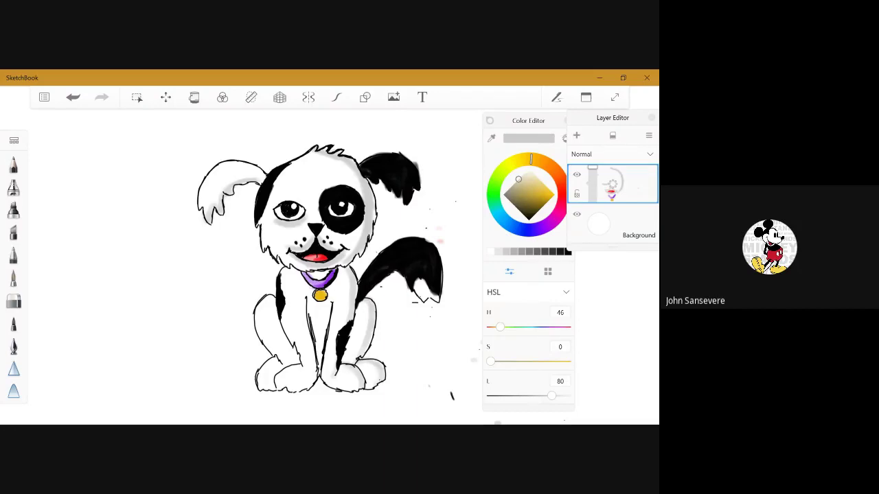
left_click_drag(417, 281, 437, 299)
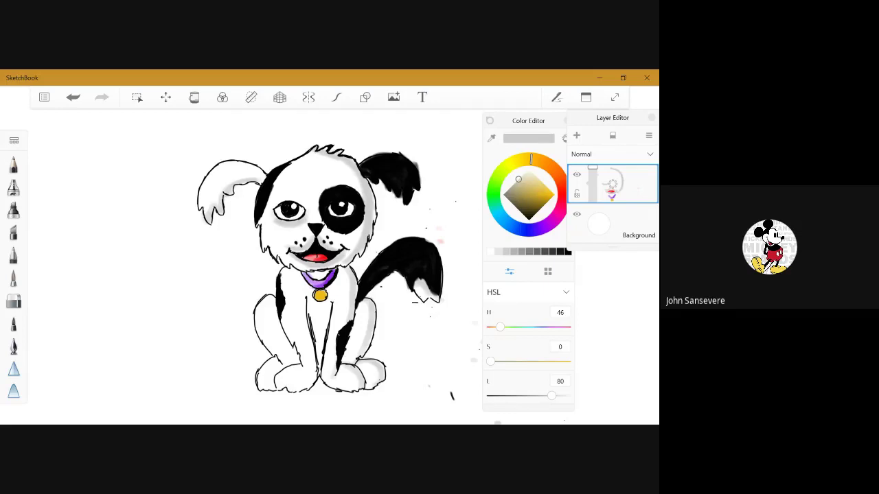
left_click_drag(206, 207, 200, 194)
left_click_drag(375, 221, 378, 203)
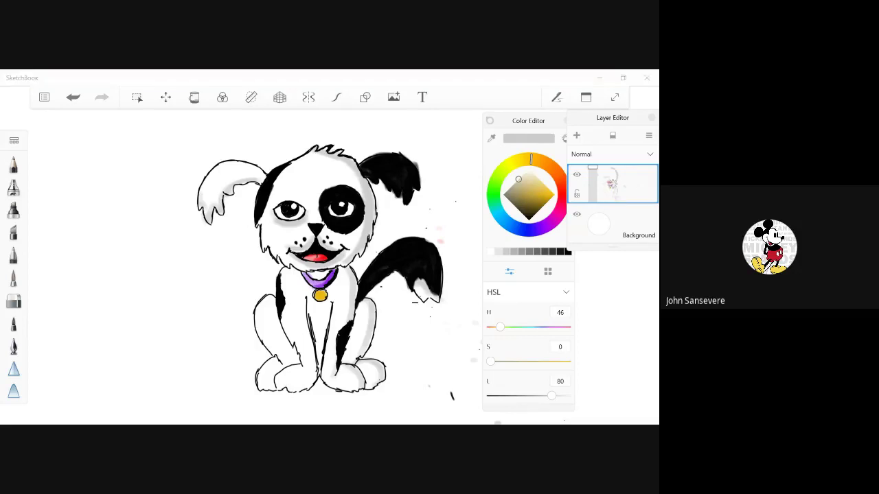
- Shade the front legs, the other side of the chest, the remaining hind leg and paw, and the brow above the unpatched eye in light gray
left_click_drag(312, 306, 320, 365)
mouse_move(285, 276)
left_mouse_down()
mouse_move(287, 335)
mouse_move(287, 285)
mouse_move(299, 362)
mouse_move(278, 389)
left_mouse_up()
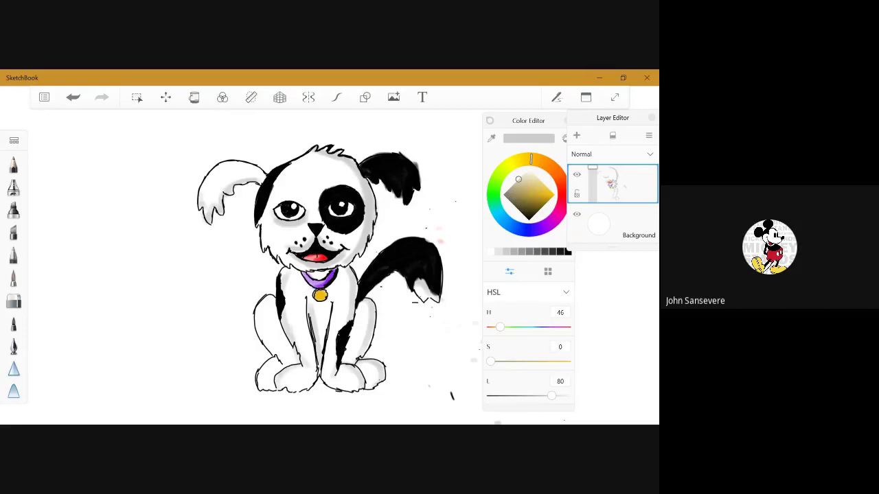
mouse_move(270, 299)
left_mouse_down()
mouse_move(259, 335)
mouse_move(280, 365)
mouse_move(259, 385)
left_mouse_up()
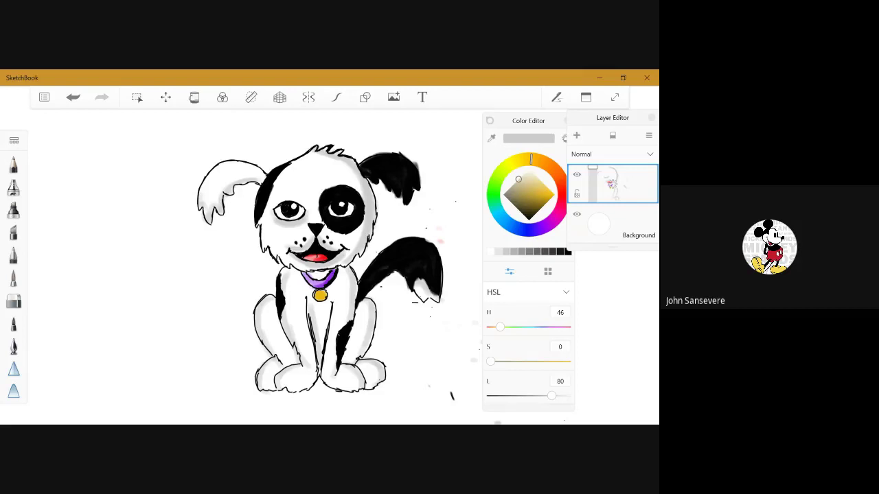
left_click_drag(288, 194, 304, 191)
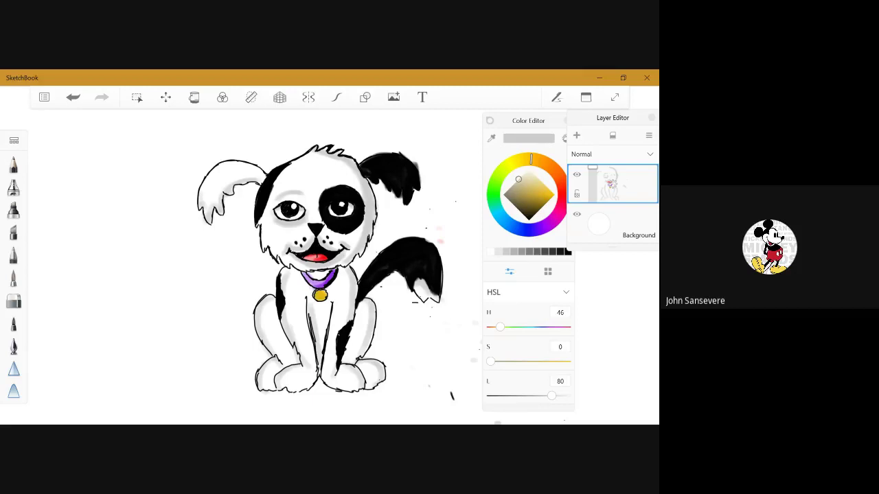
- Choose the eraser and make the inked line-art layer active, keeping the rough sketch layer hidden
left_click(14, 301)
left_click(612, 184)
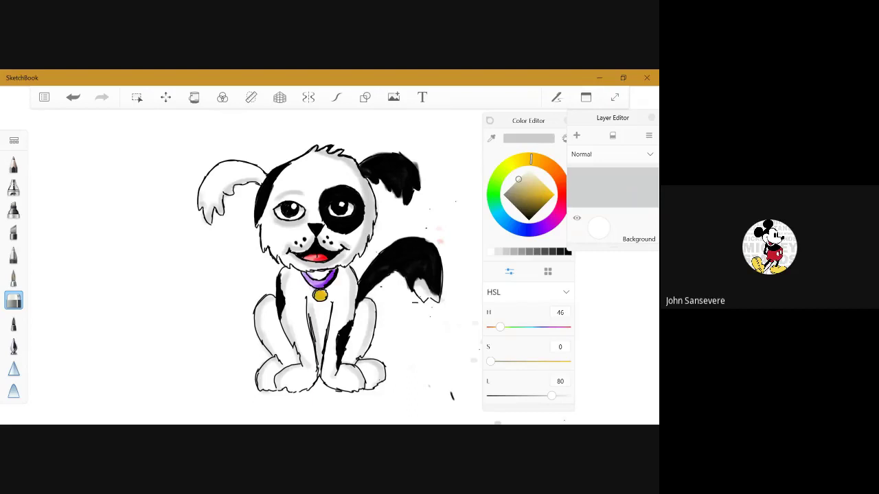
scroll(613, 204, "up", 2)
left_click(612, 223)
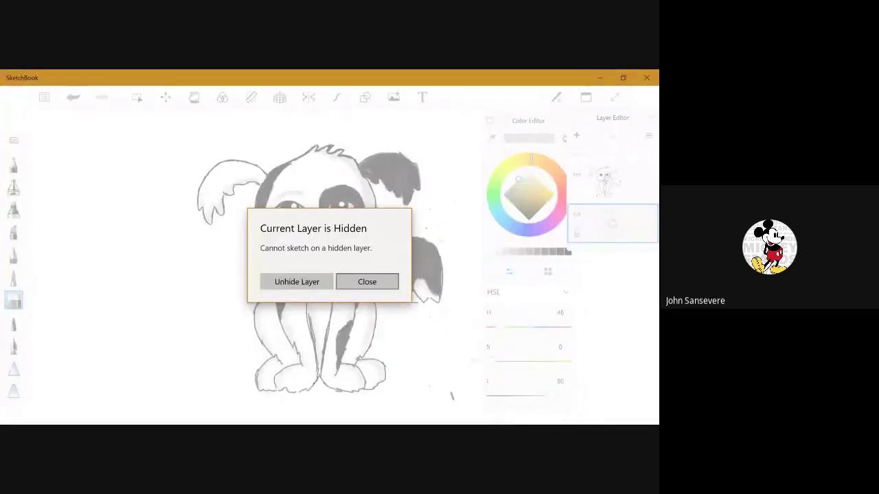
left_click(367, 281)
left_click(612, 183)
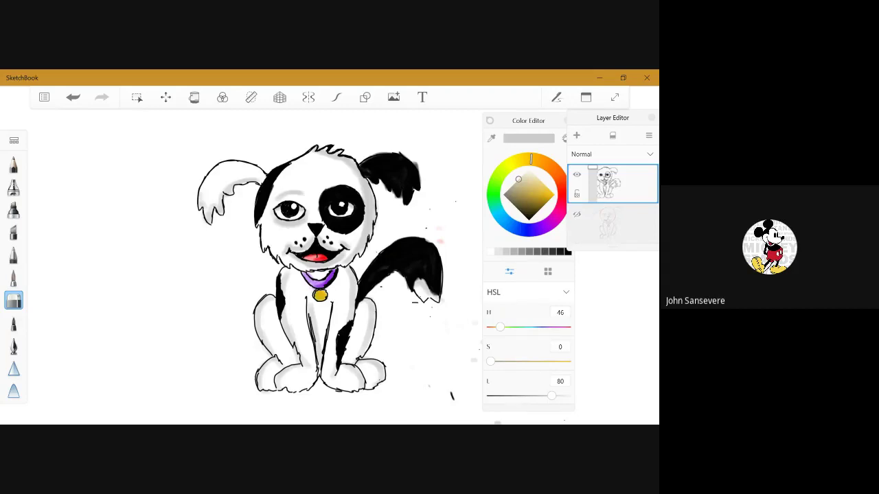
- Open the file commands for the puppy drawing
left_click(44, 97)
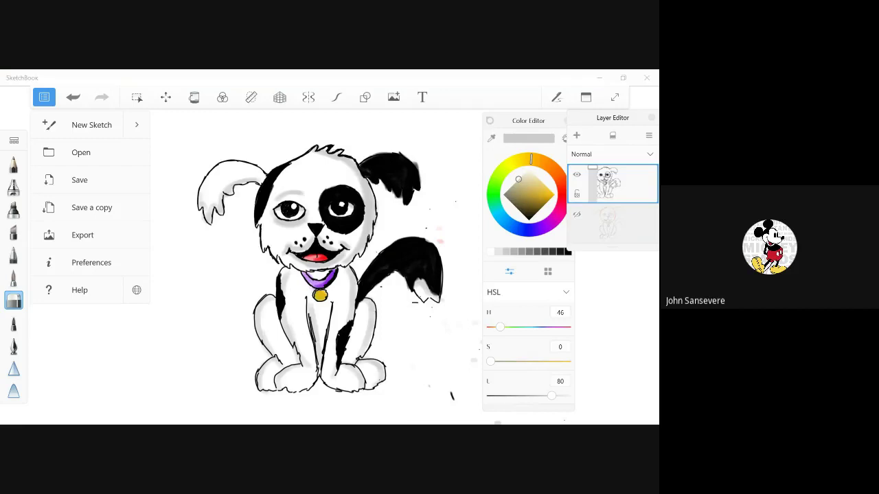